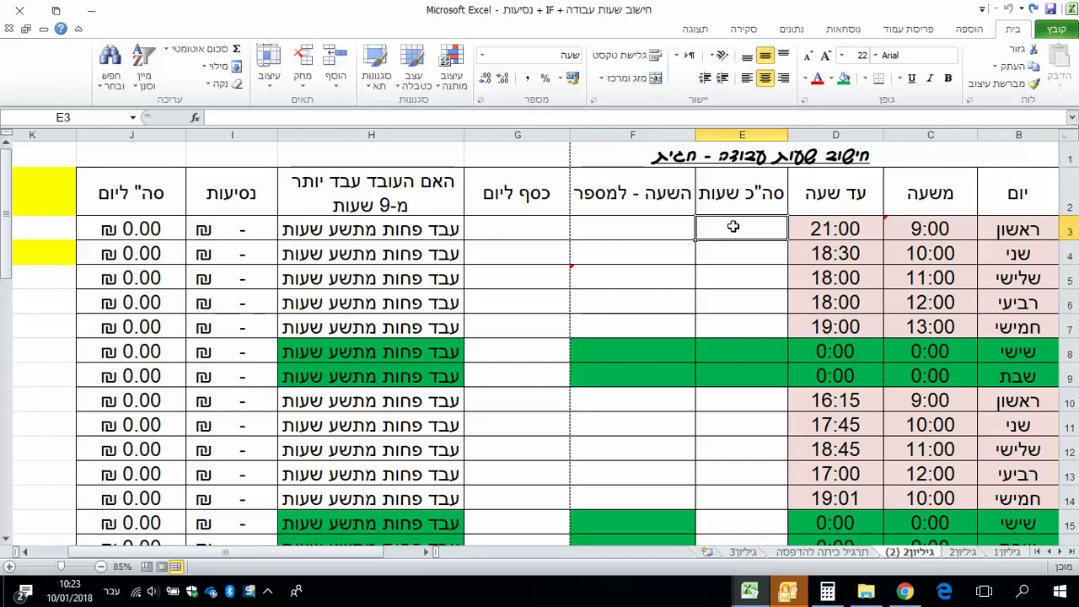
Step: Enter =D3-C3 in E3 so Sunday's total hours show 12:00
{"action": "type", "text": "="}
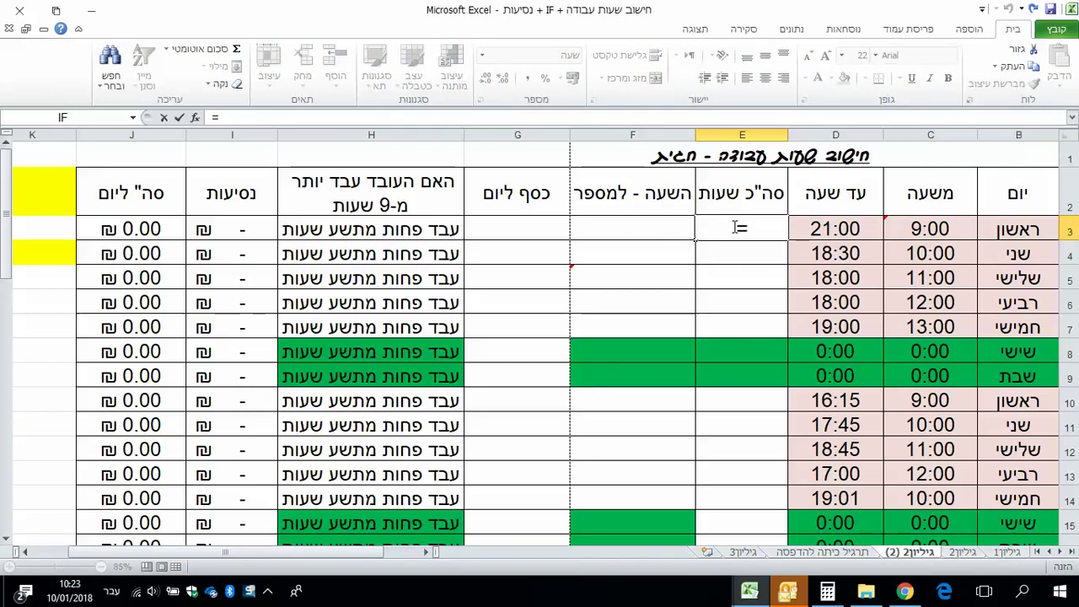
{"action": "left_click", "coordinate": [805, 229]}
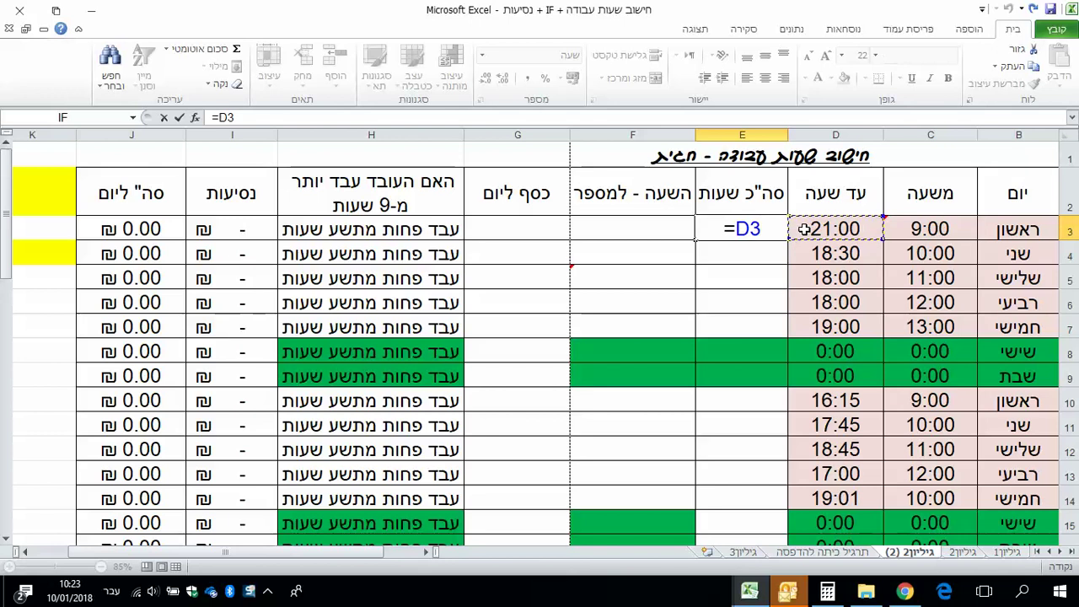
{"action": "type", "text": "-"}
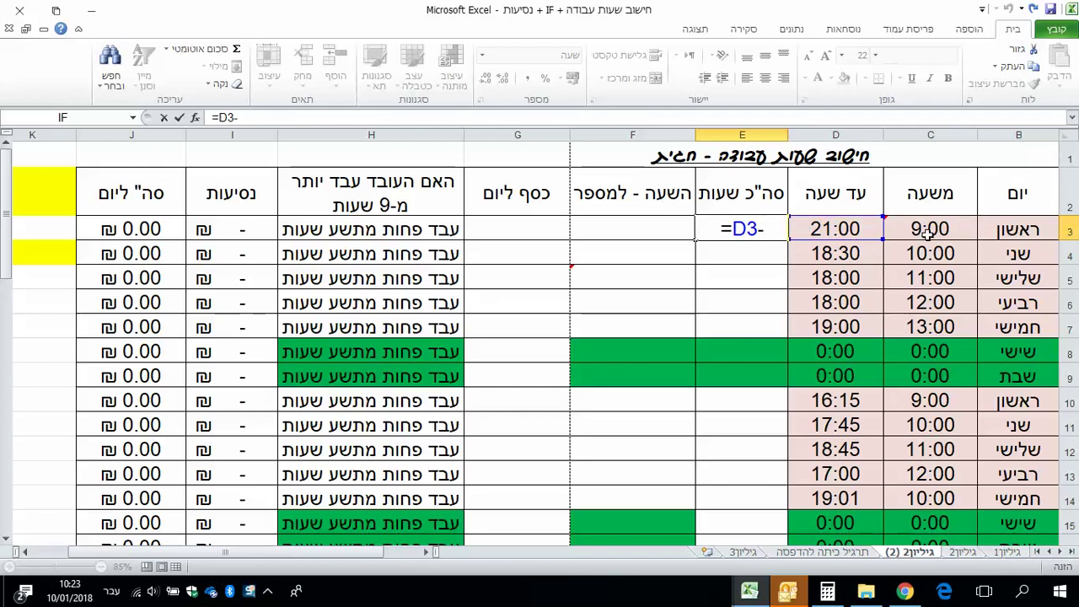
{"action": "left_click", "coordinate": [930, 229]}
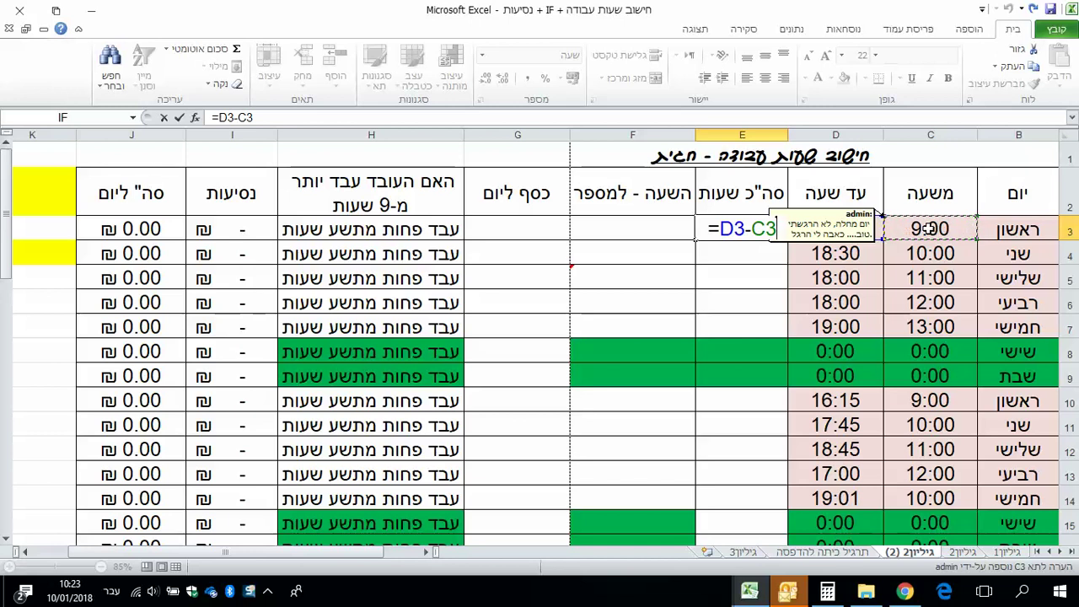
{"action": "key", "text": "Return"}
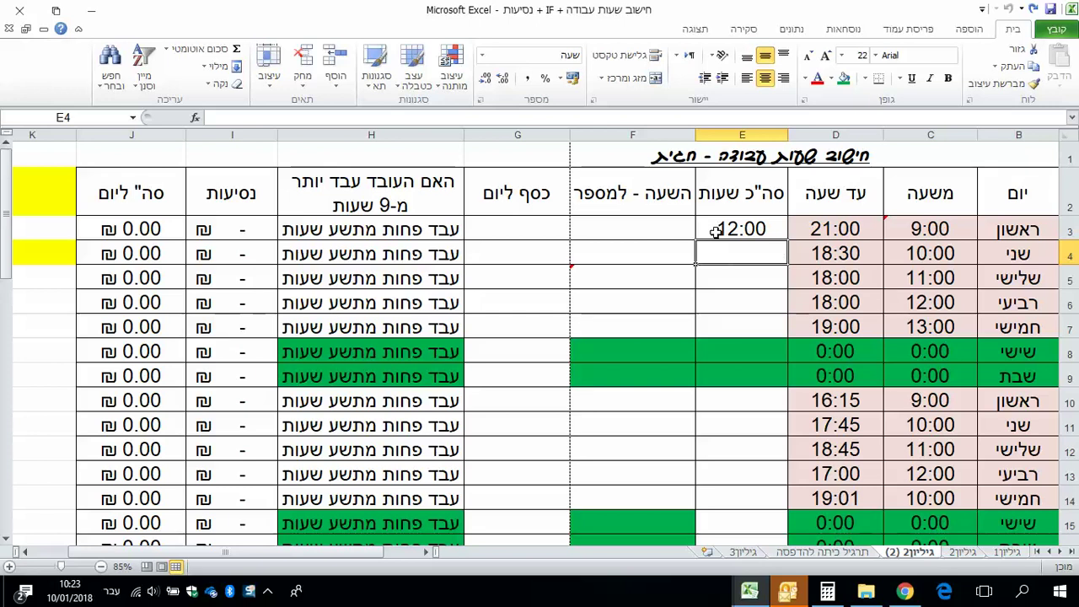
{"action": "left_click", "coordinate": [714, 229]}
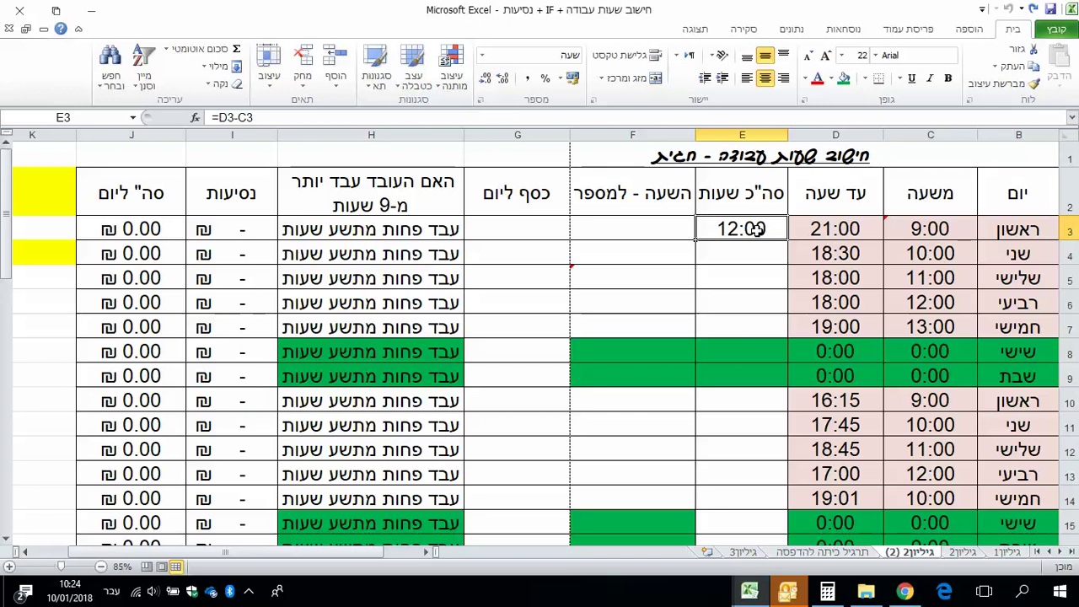
Step: Fill the =D3-C3 formula down column E, giving daily totals such as 8:30 and 7:00
{"action": "double_click", "coordinate": [693, 241]}
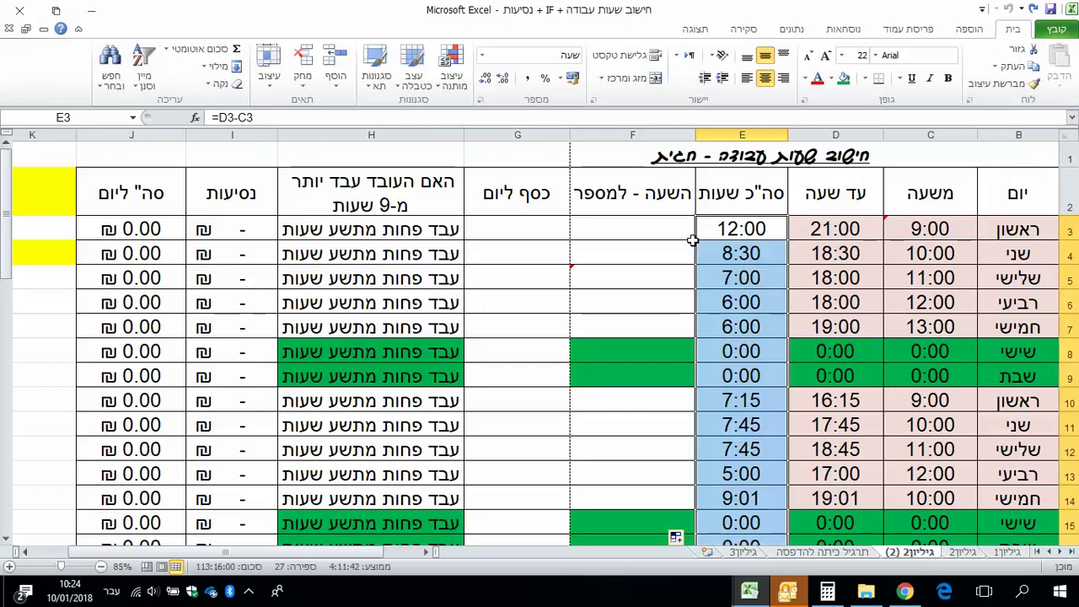
{"action": "left_click", "coordinate": [717, 251]}
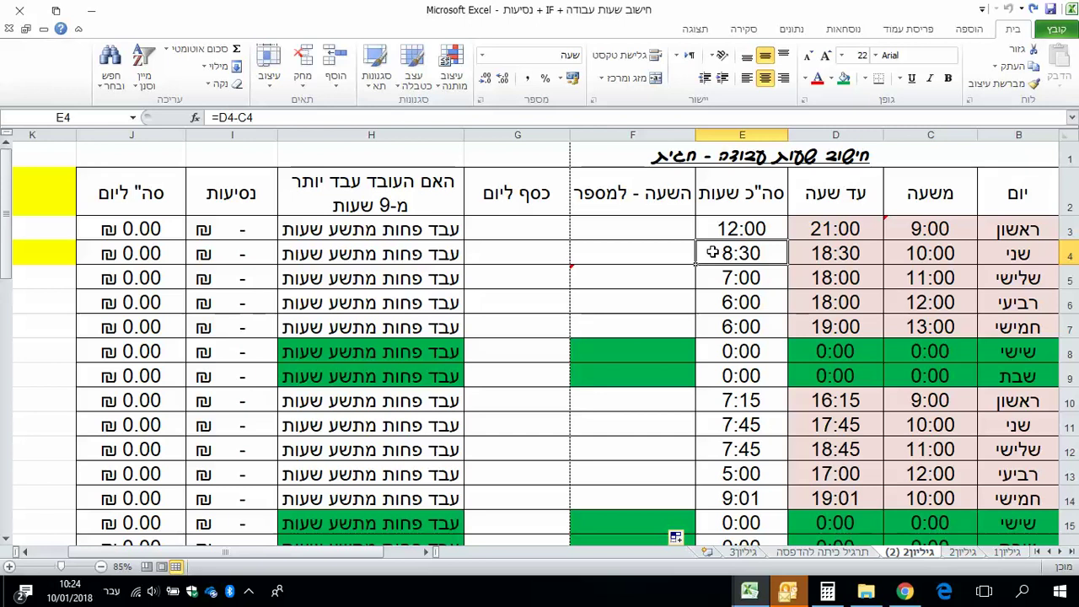
Step: Replace Tuesday's 18:00:00 end time in D5 with 18:15, making its total 7:15
{"action": "left_click", "coordinate": [758, 271]}
{"action": "left_click", "coordinate": [861, 278]}
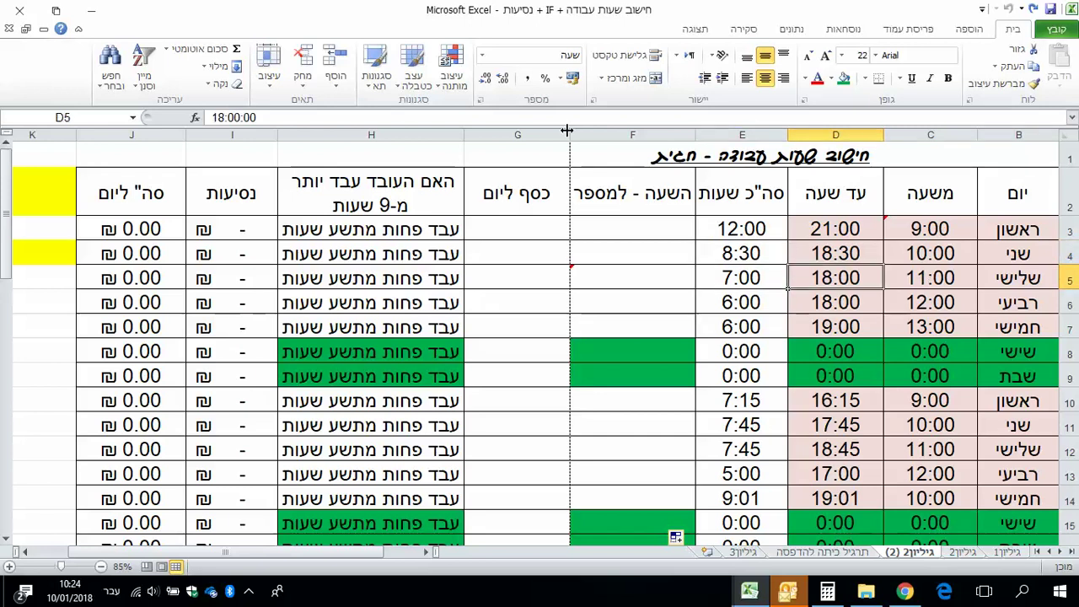
{"action": "double_click", "coordinate": [861, 278]}
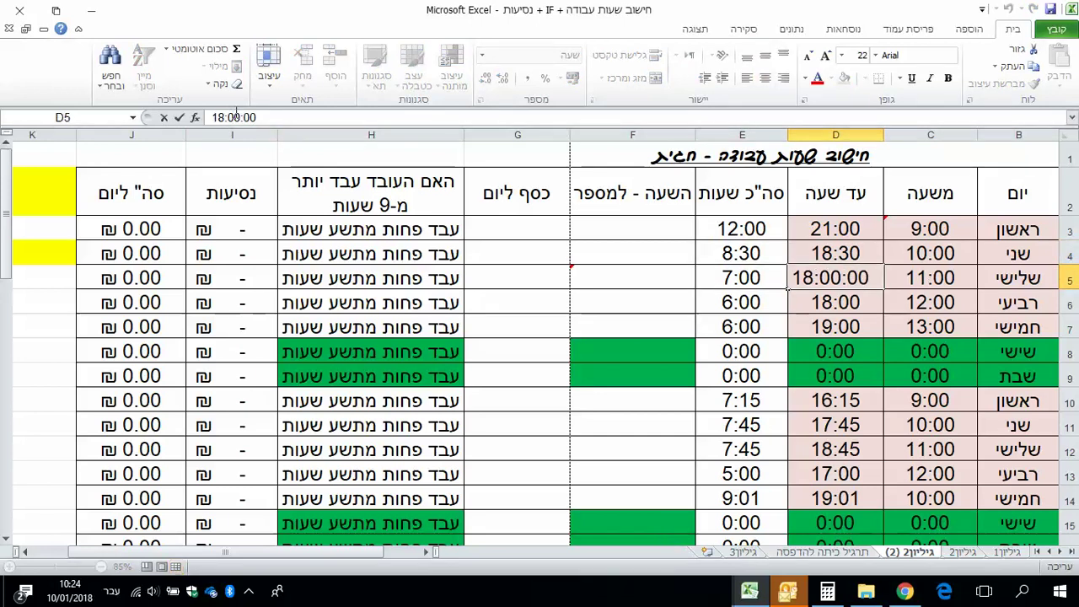
{"action": "left_click_drag", "start_coordinate": [212, 117], "coordinate": [256, 118]}
{"action": "type", "text": "1"}
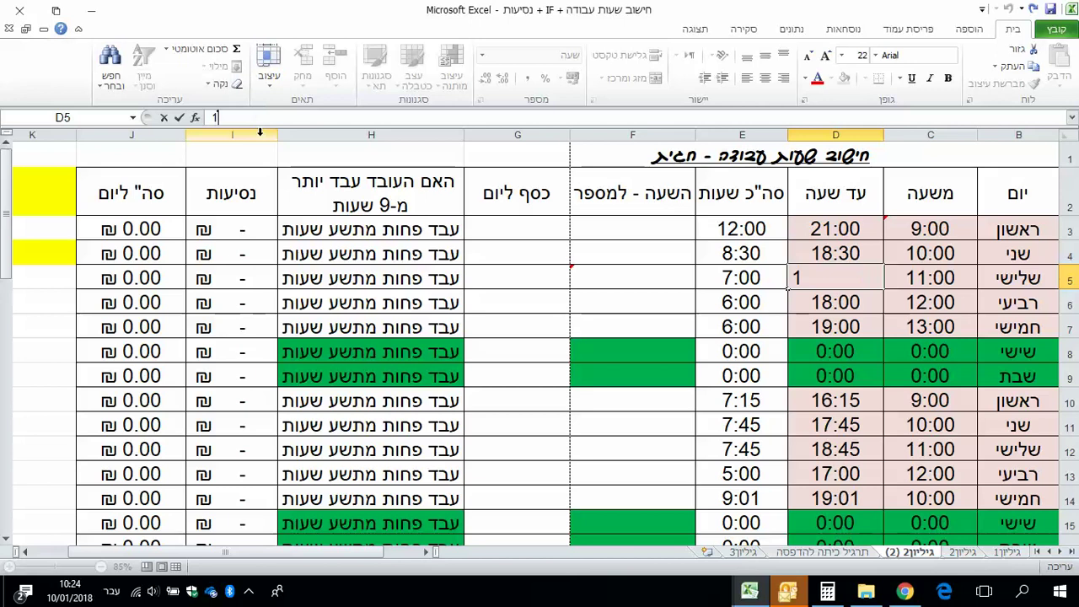
{"action": "type", "text": "8:15"}
{"action": "key", "text": "Return"}
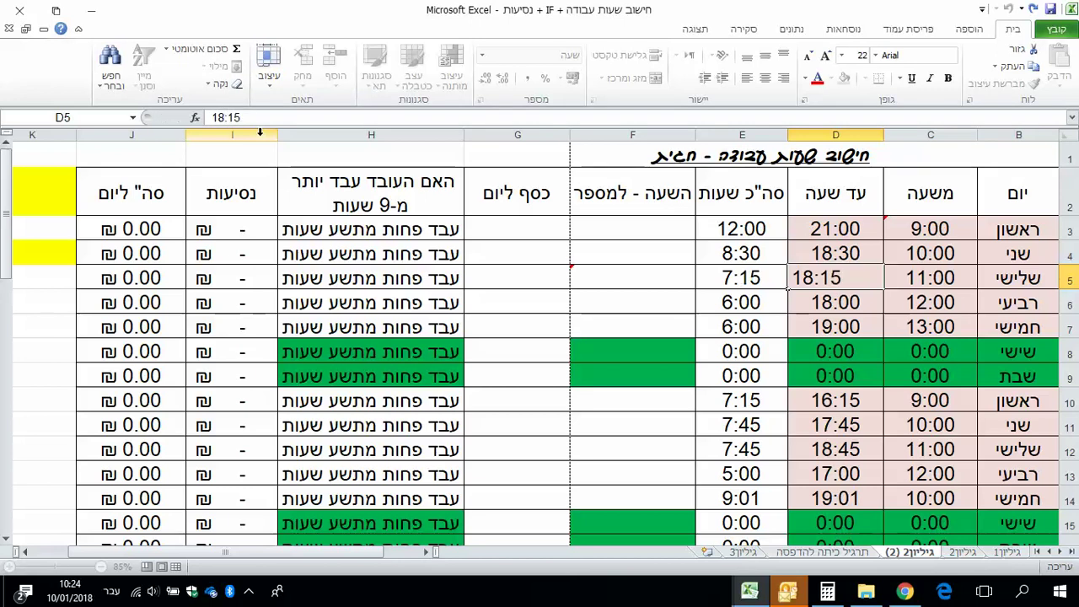
{"action": "left_click", "coordinate": [718, 278]}
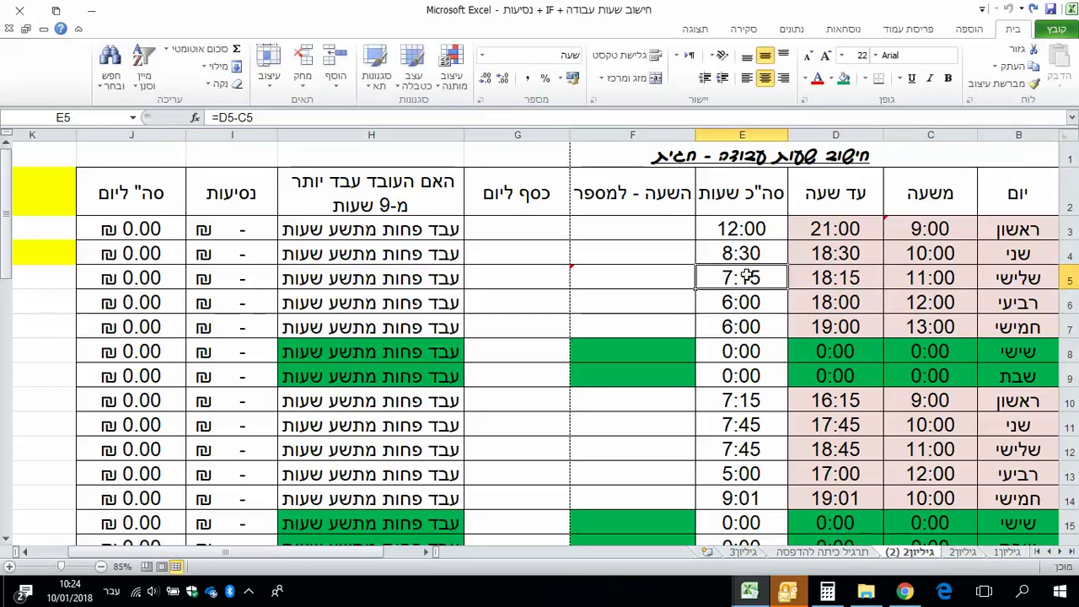
{"action": "left_click", "coordinate": [729, 133]}
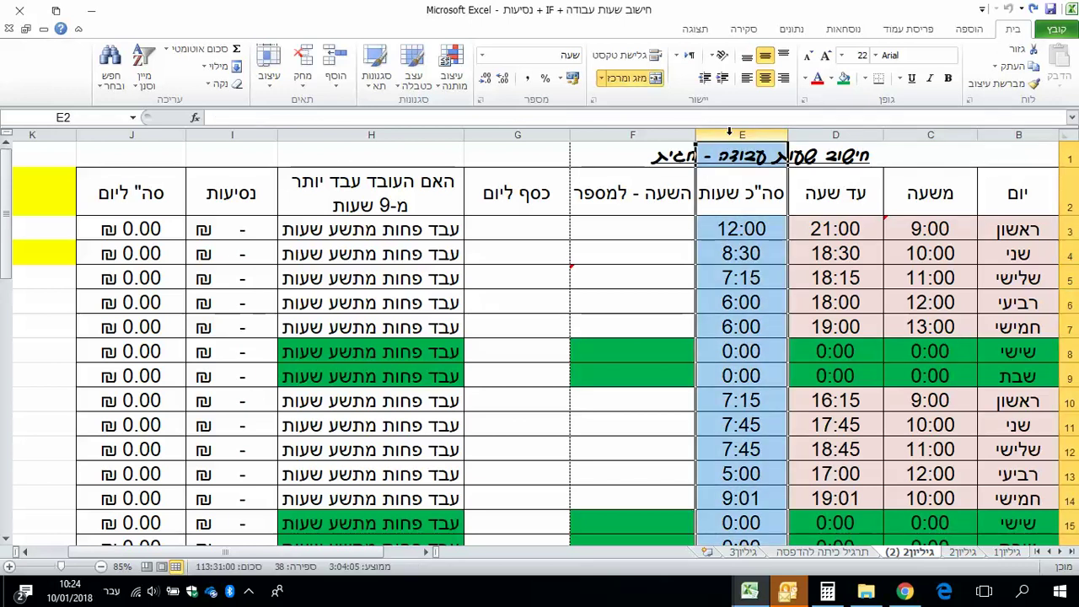
{"action": "left_click", "coordinate": [643, 133]}
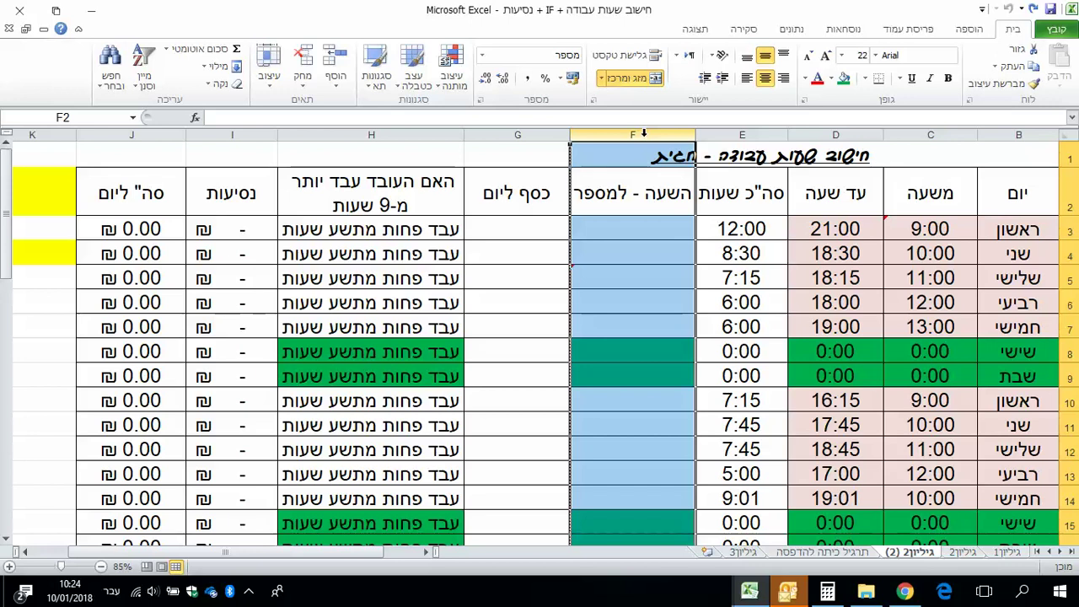
Step: Enter =E3*24 in F3 to convert Sunday's hours into a decimal number
{"action": "left_click", "coordinate": [650, 233]}
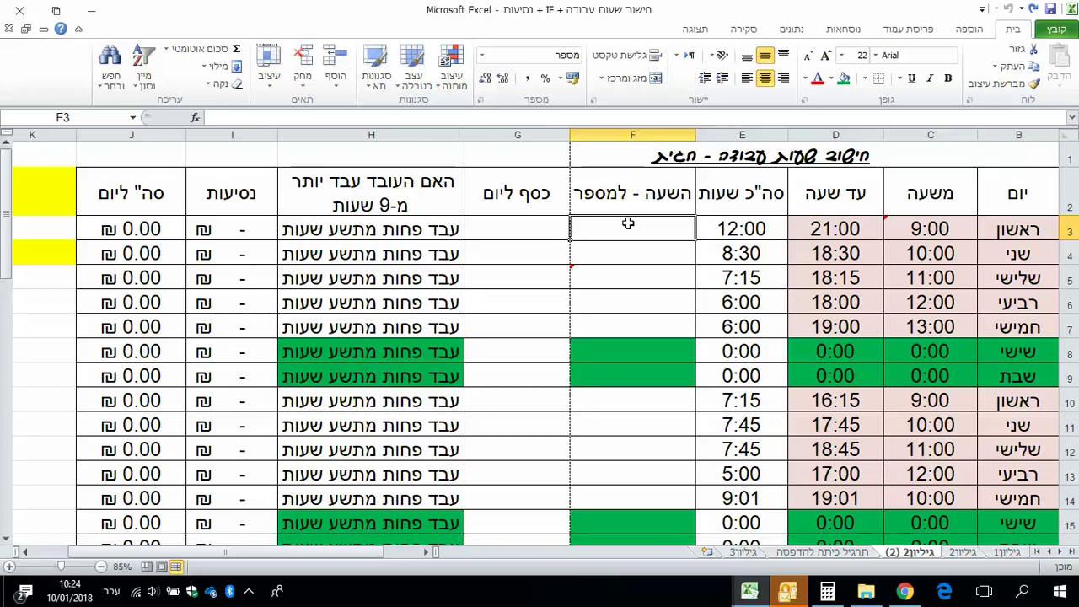
{"action": "type", "text": "="}
{"action": "left_click", "coordinate": [708, 228]}
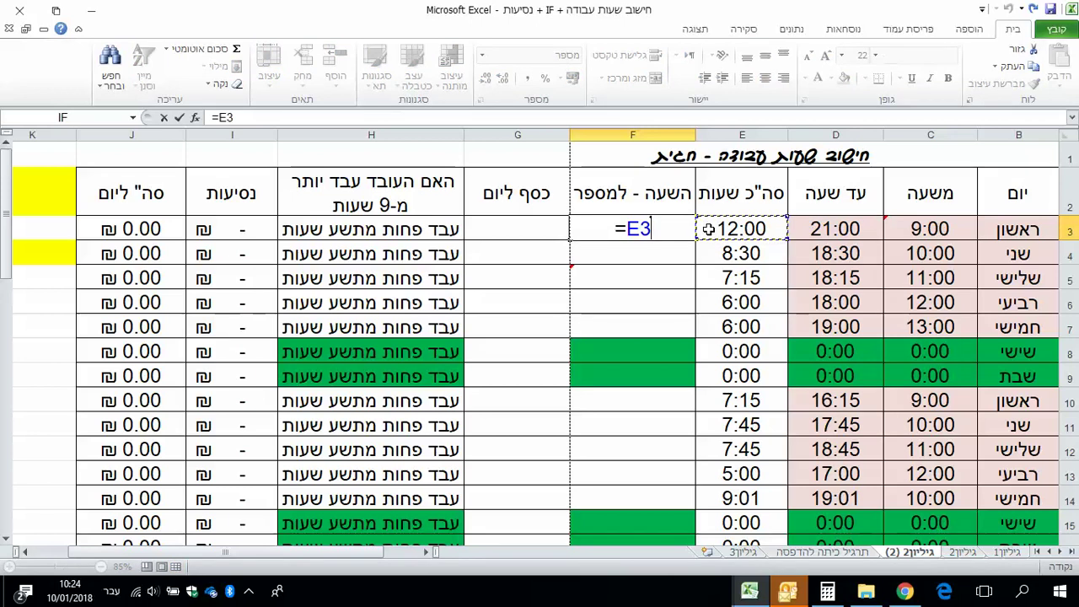
{"action": "type", "text": "*"}
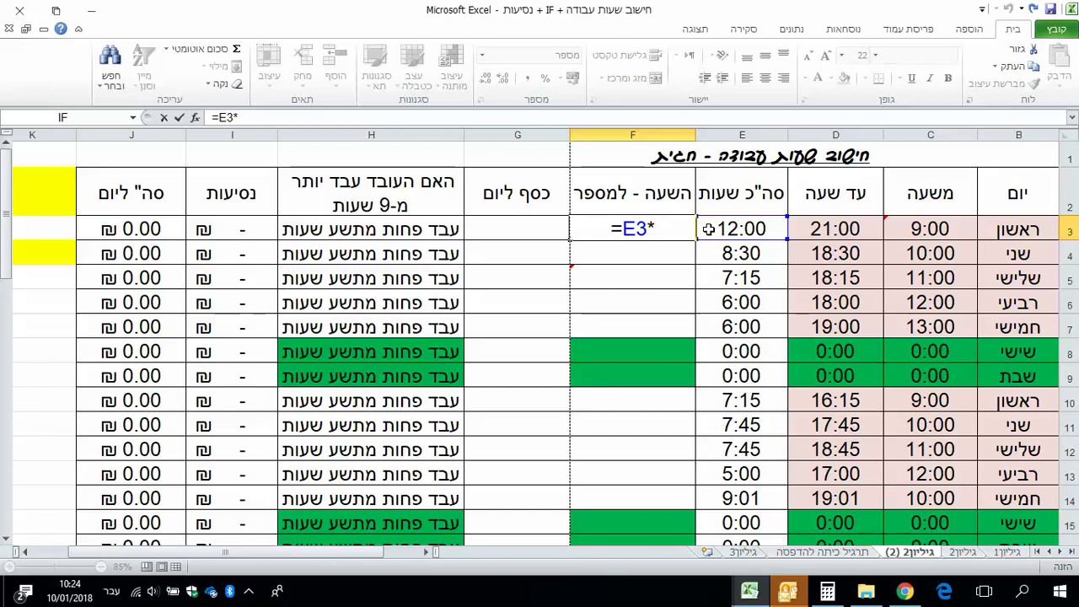
{"action": "type", "text": "24"}
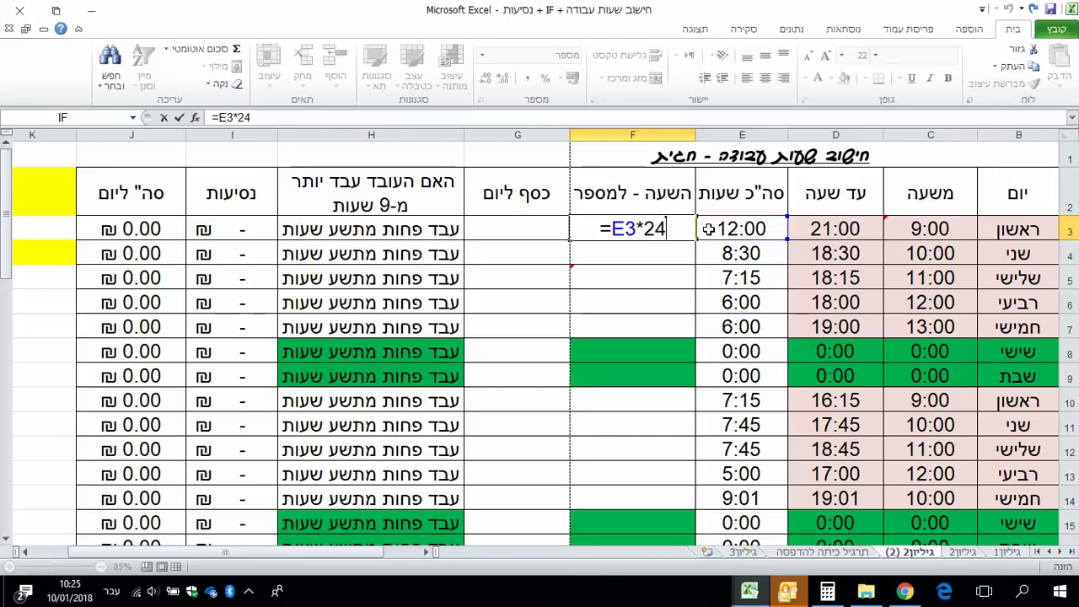
{"action": "key", "text": "Return"}
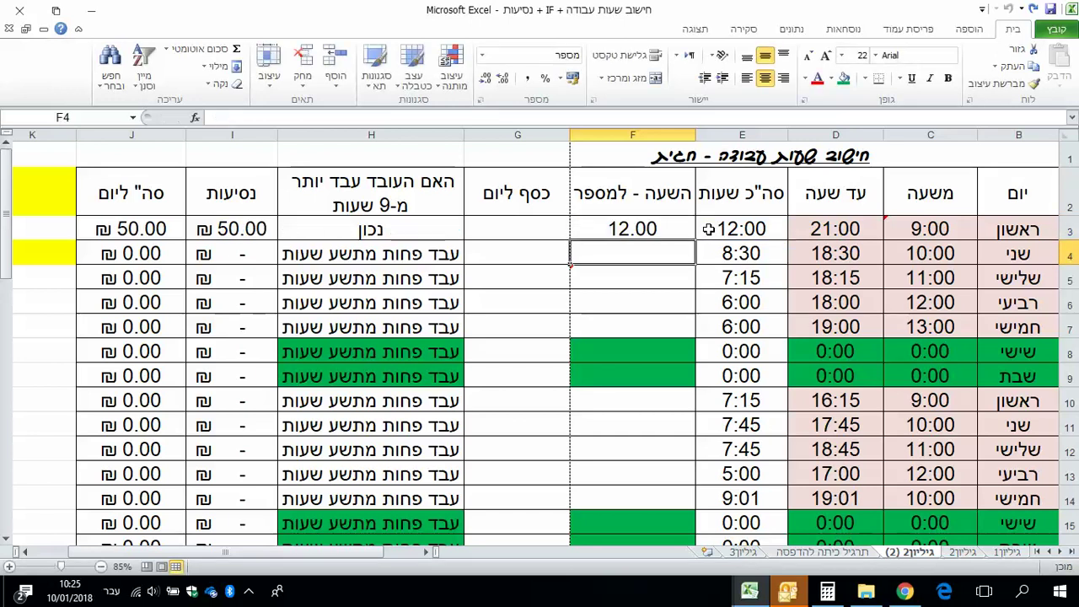
{"action": "left_click", "coordinate": [674, 225]}
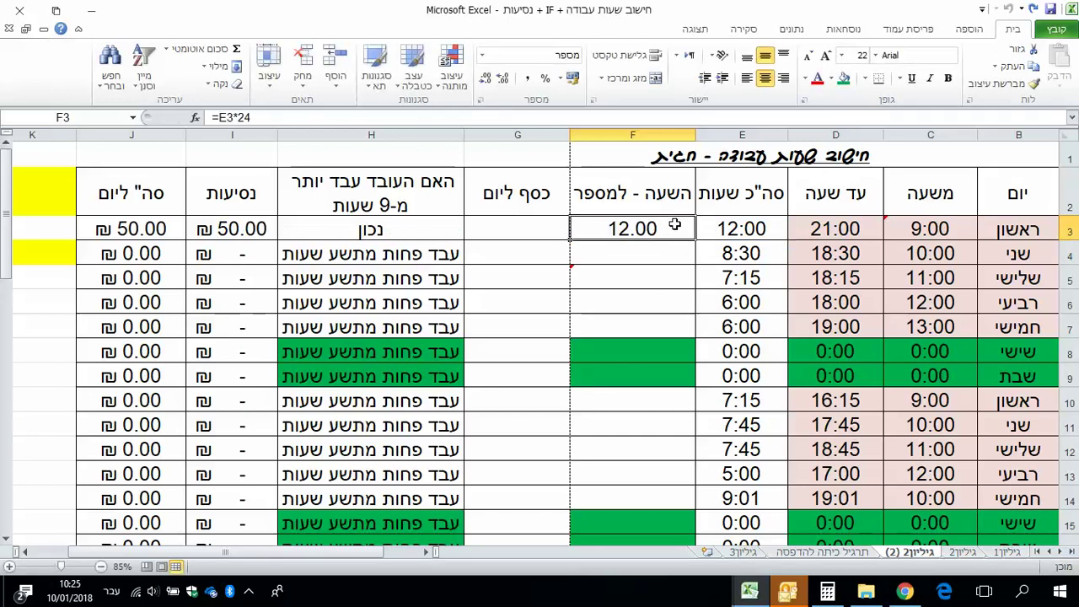
Step: Copy the =E3*24 formula down column F, giving 7.25 for Tuesday
{"action": "double_click", "coordinate": [569, 241]}
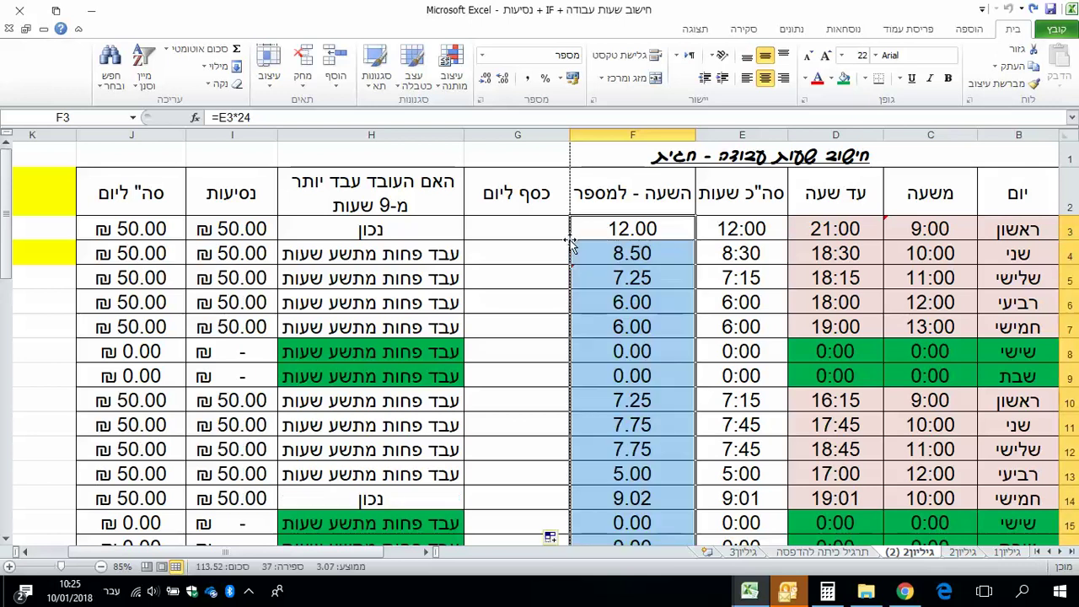
{"action": "left_click", "coordinate": [592, 253]}
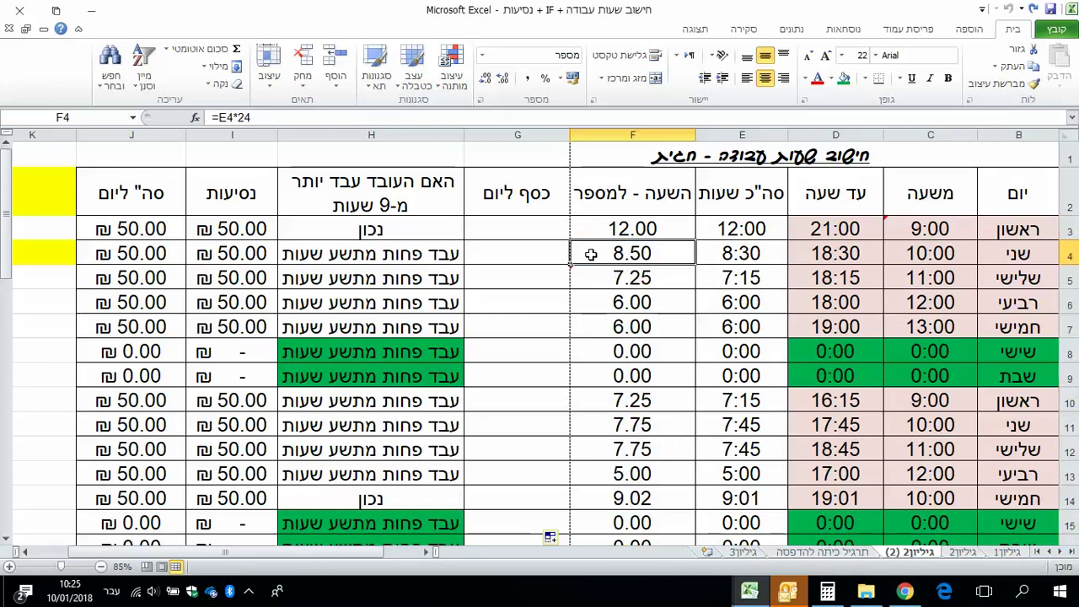
{"action": "left_click", "coordinate": [586, 278]}
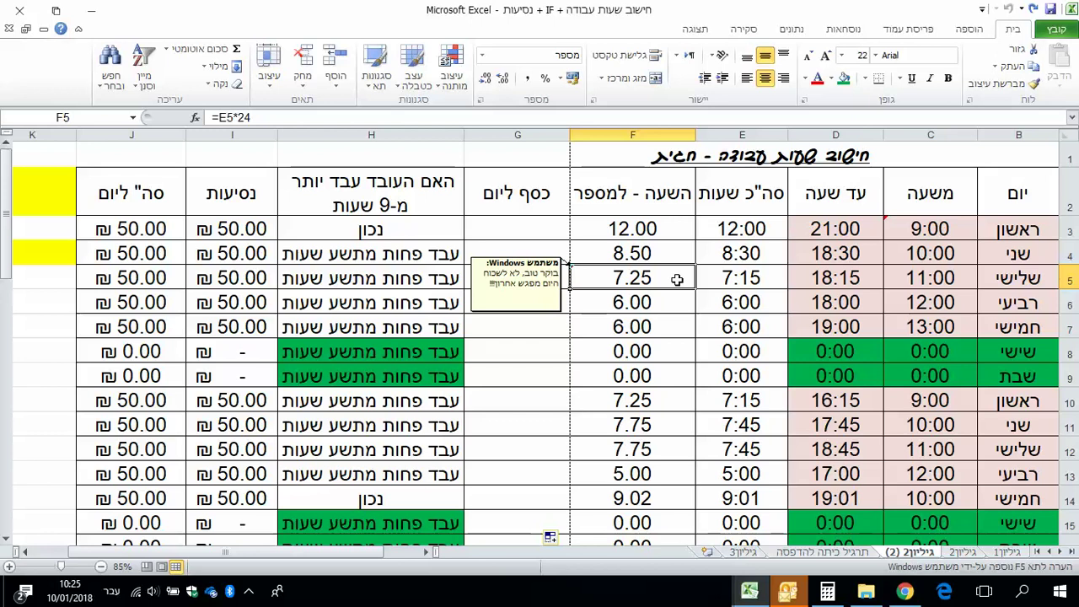
{"action": "left_click", "coordinate": [512, 230]}
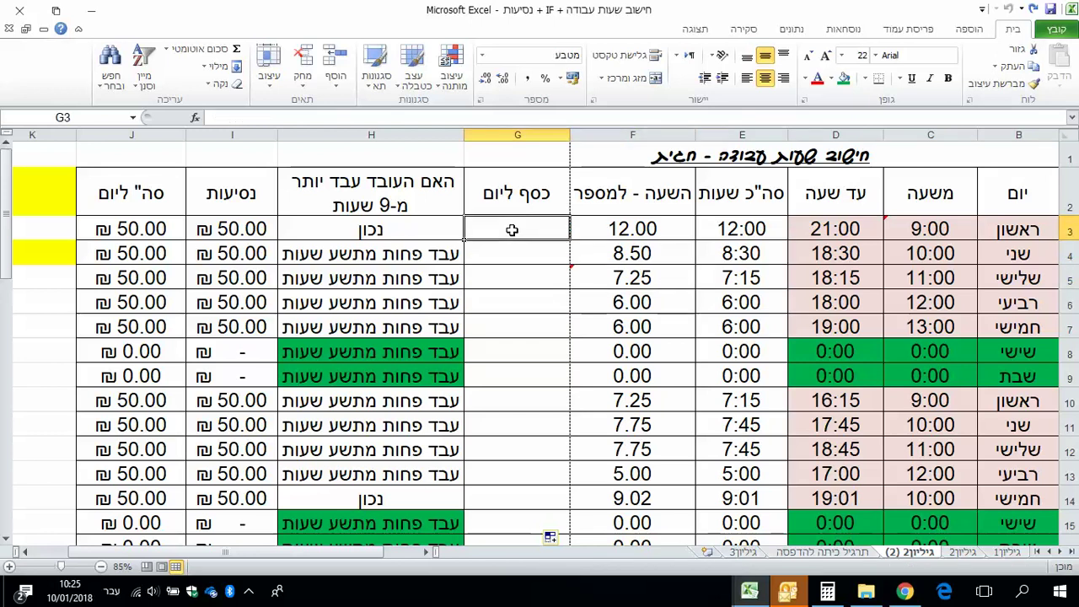
{"action": "left_click", "coordinate": [30, 181]}
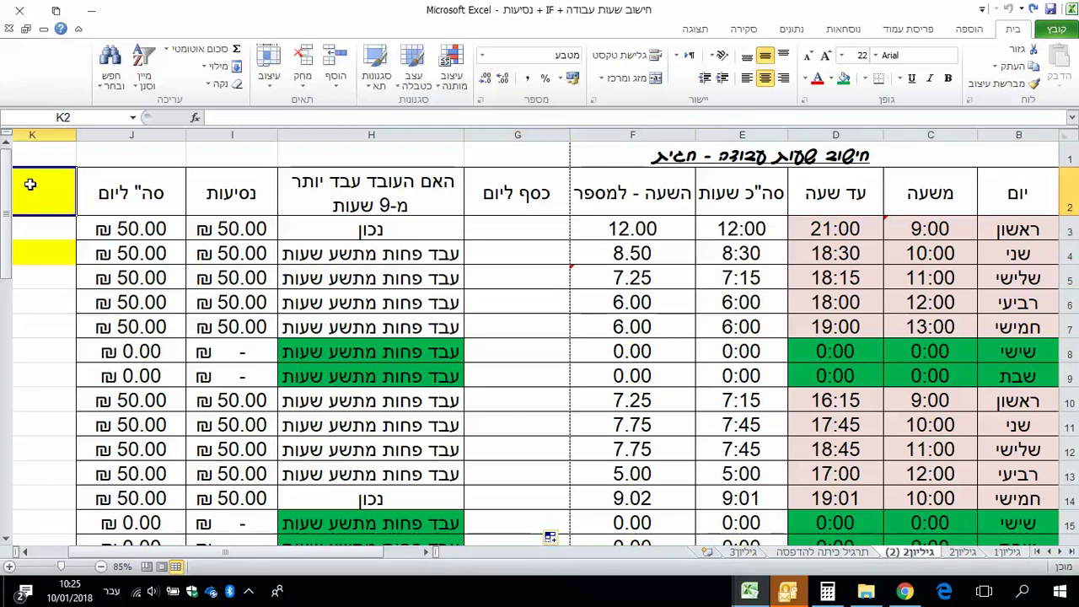
Step: Enter an hourly rate of 35 in the yellow cell K2, shown as 35.00 ₪
{"action": "left_click", "coordinate": [28, 552]}
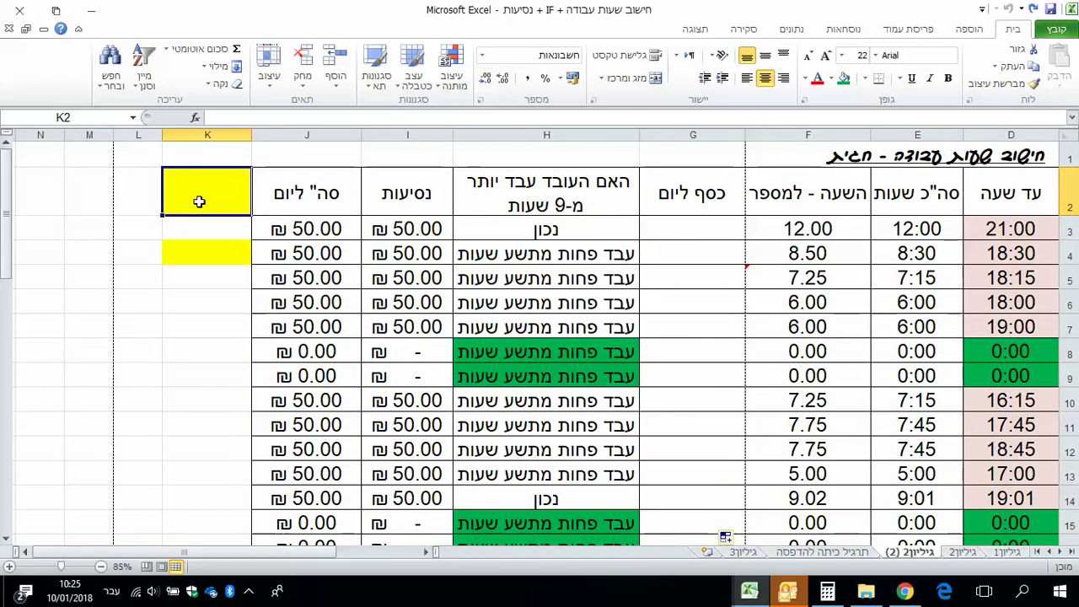
{"action": "type", "text": "35"}
{"action": "key", "text": "Return"}
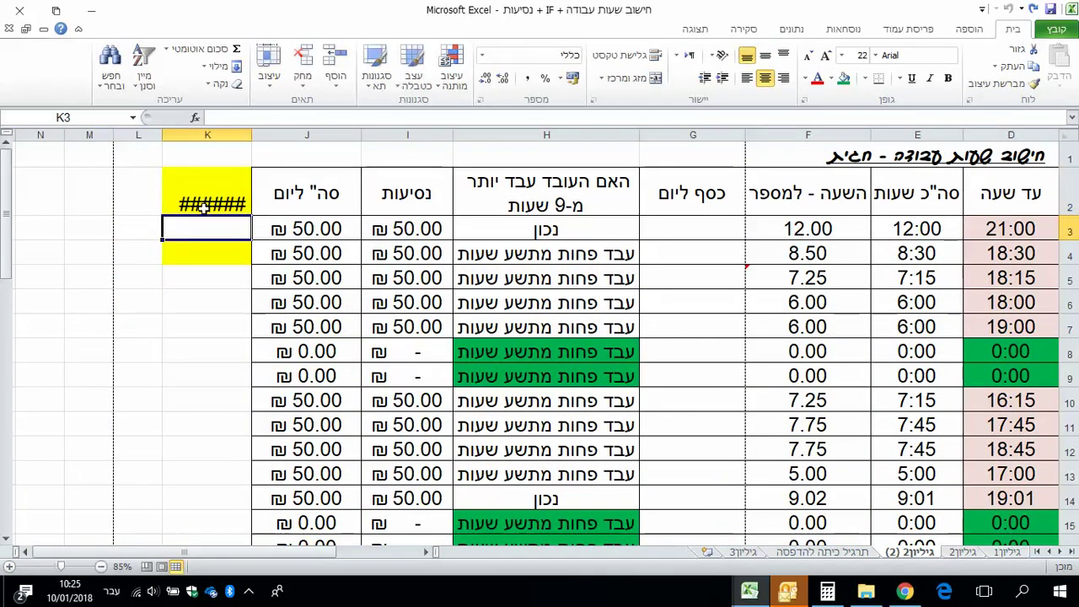
{"action": "left_click", "coordinate": [203, 198]}
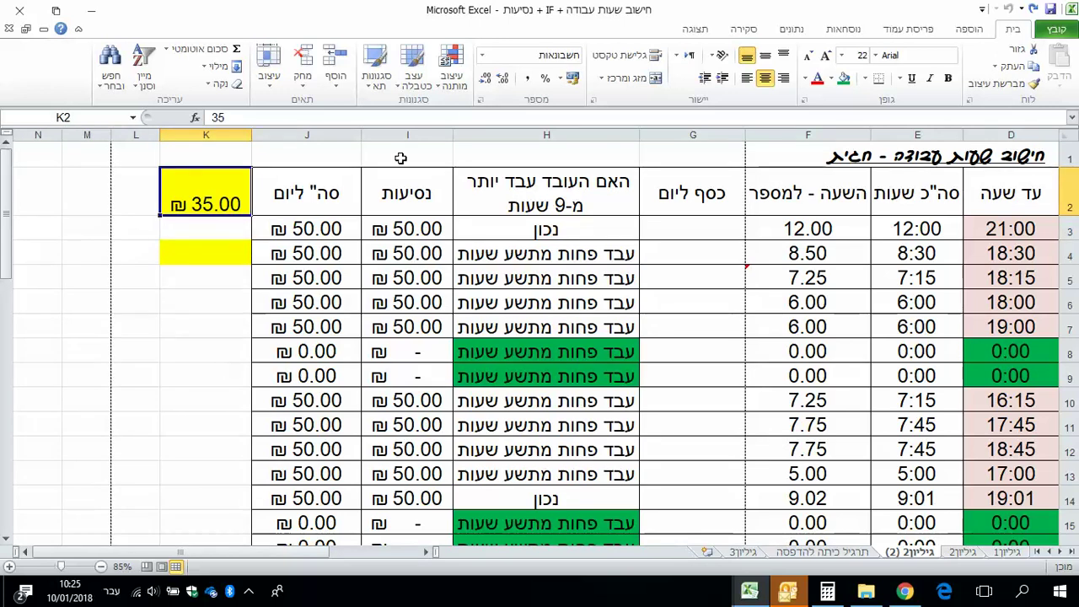
{"action": "left_click", "coordinate": [692, 234]}
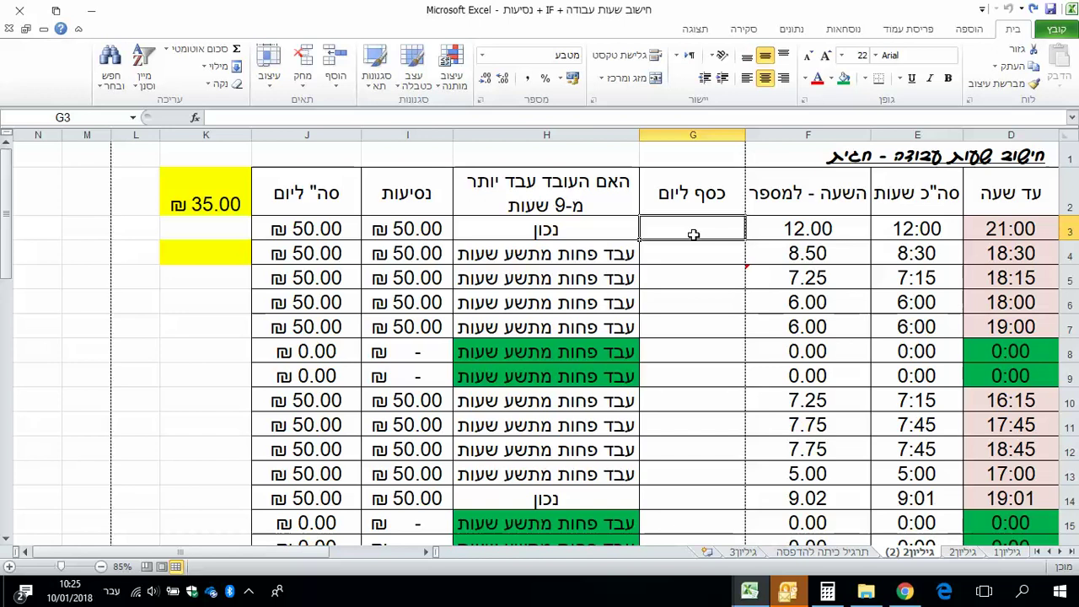
Step: Build the pay formula =F3*K2 in G3
{"action": "type", "text": "="}
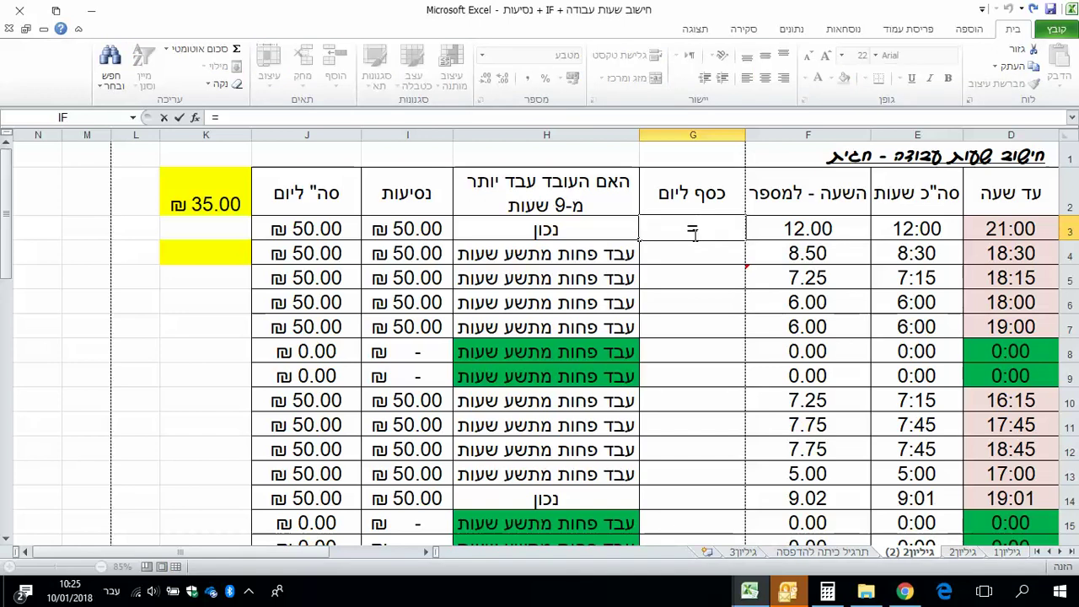
{"action": "left_click", "coordinate": [767, 228]}
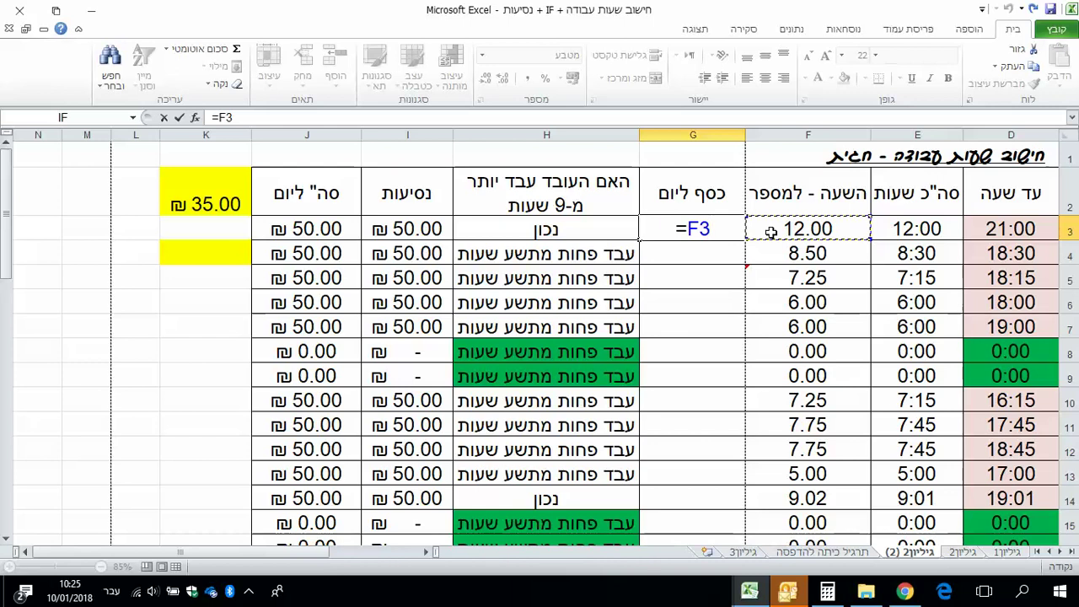
{"action": "type", "text": "*"}
{"action": "left_click", "coordinate": [217, 187]}
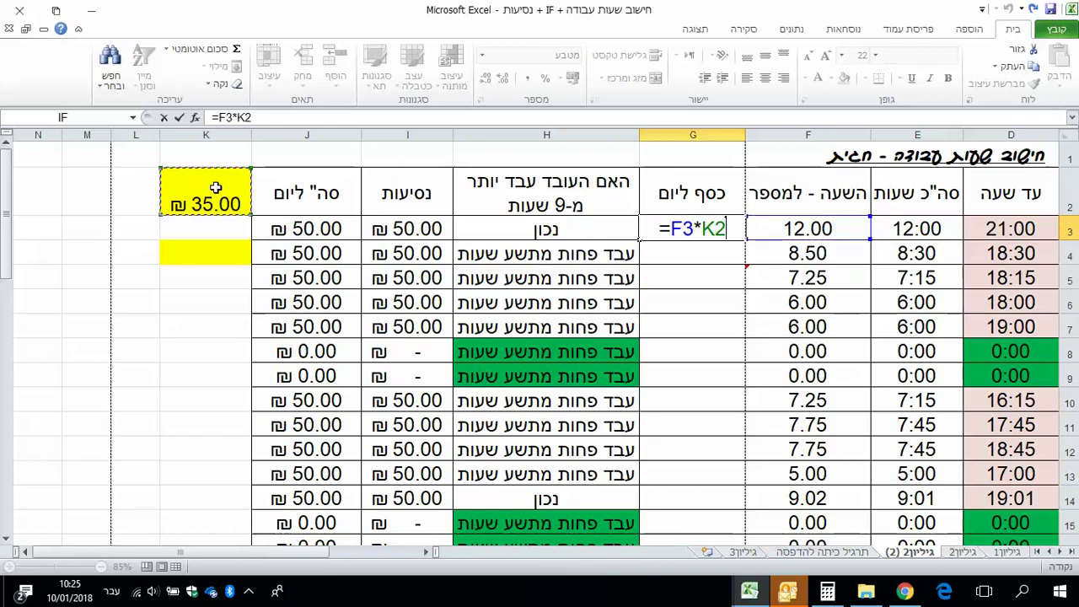
Step: Confirm G3's =F3*K2 (420.00 ₪) and fill it to G11, where shifted rate references give 0.00 ₪
{"action": "key", "text": "Return"}
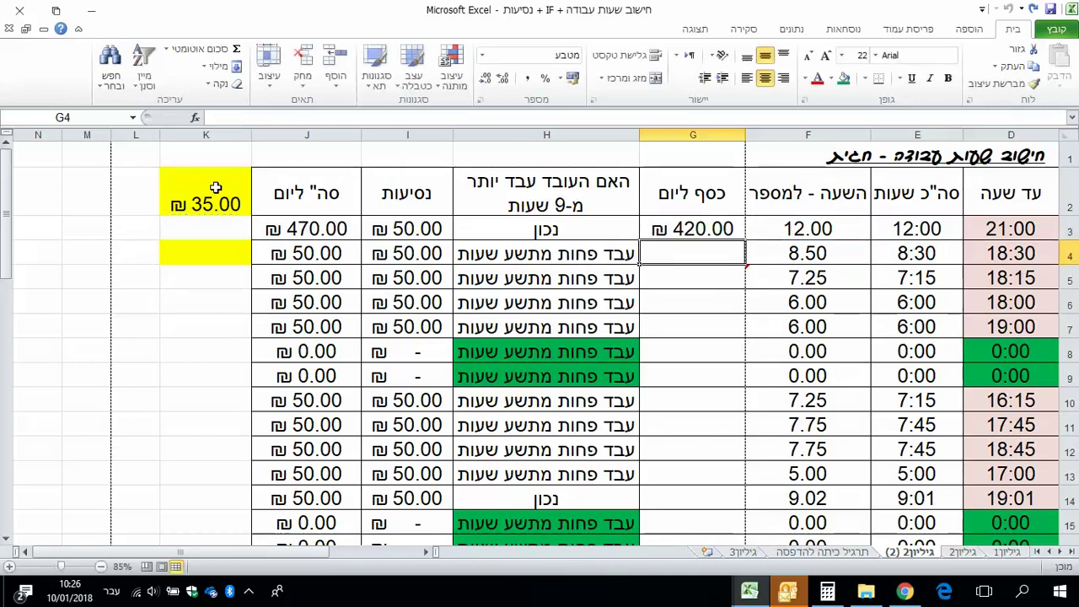
{"action": "left_click", "coordinate": [686, 229]}
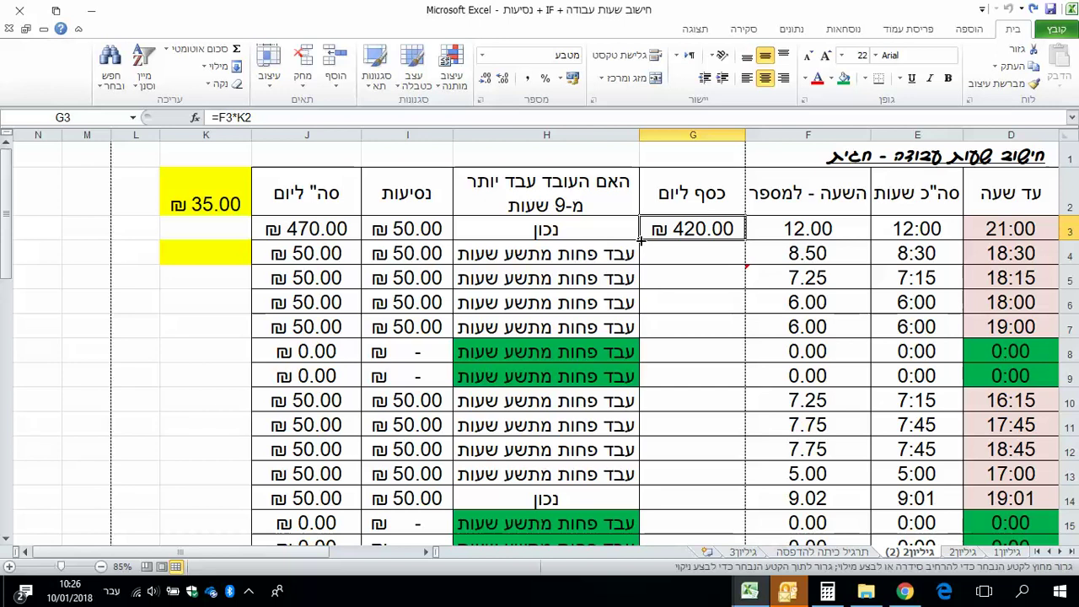
{"action": "left_click_drag", "start_coordinate": [640, 243], "coordinate": [687, 426]}
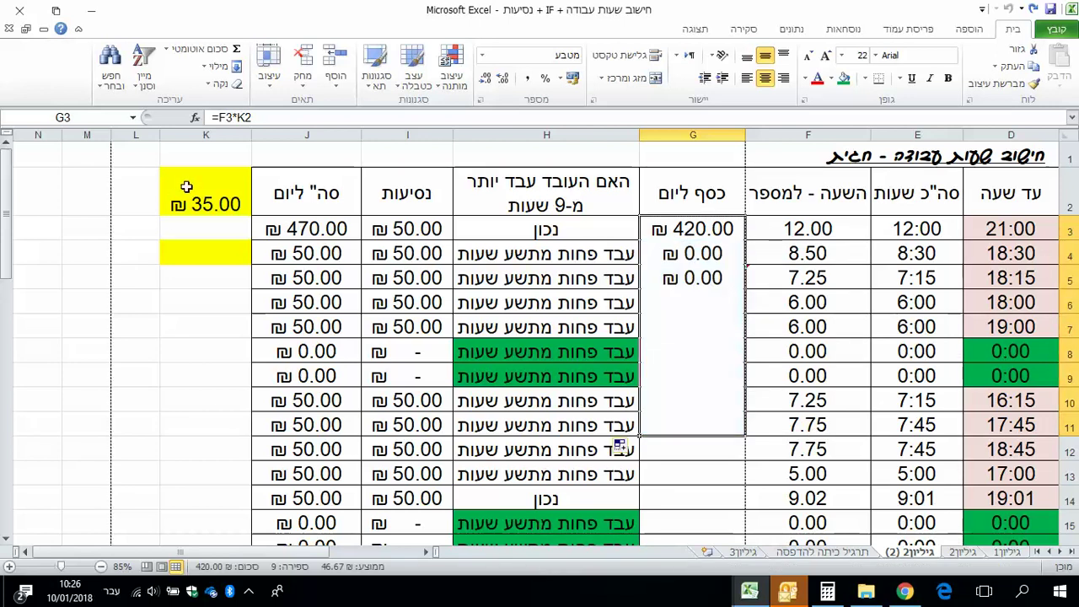
{"action": "left_click_drag", "start_coordinate": [187, 190], "coordinate": [187, 423]}
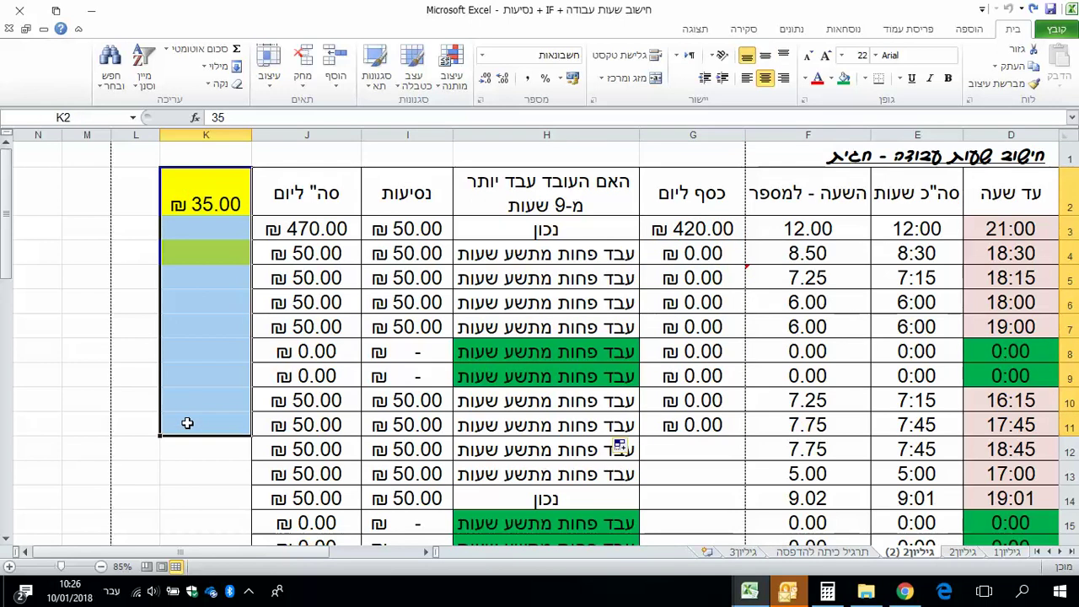
{"action": "left_click", "coordinate": [684, 232]}
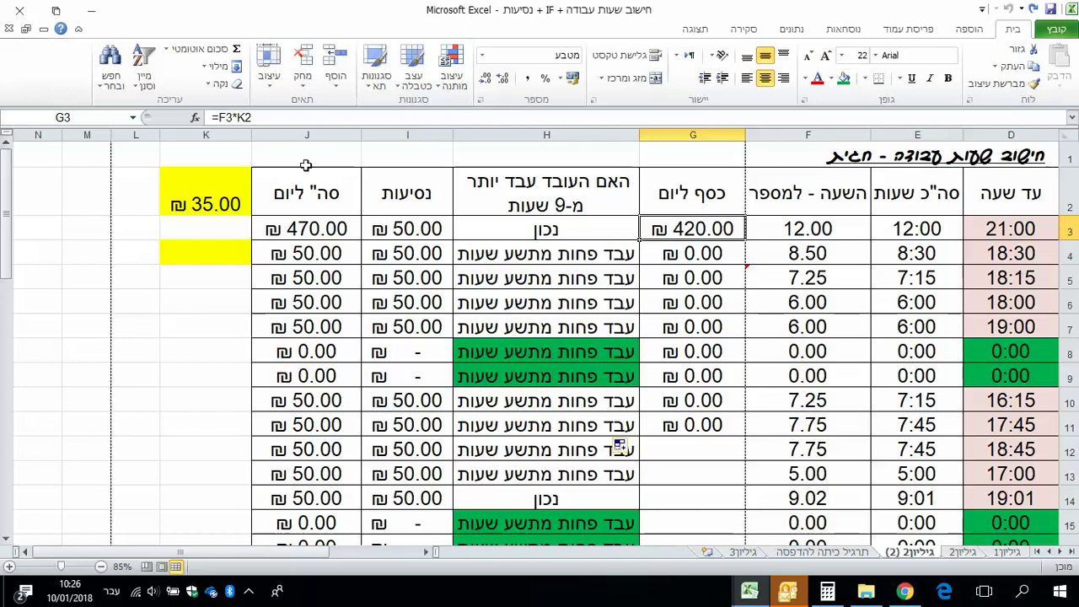
Step: Change G3's formula to =F3*$K$2 so the rate reference stays fixed
{"action": "key", "text": "F2"}
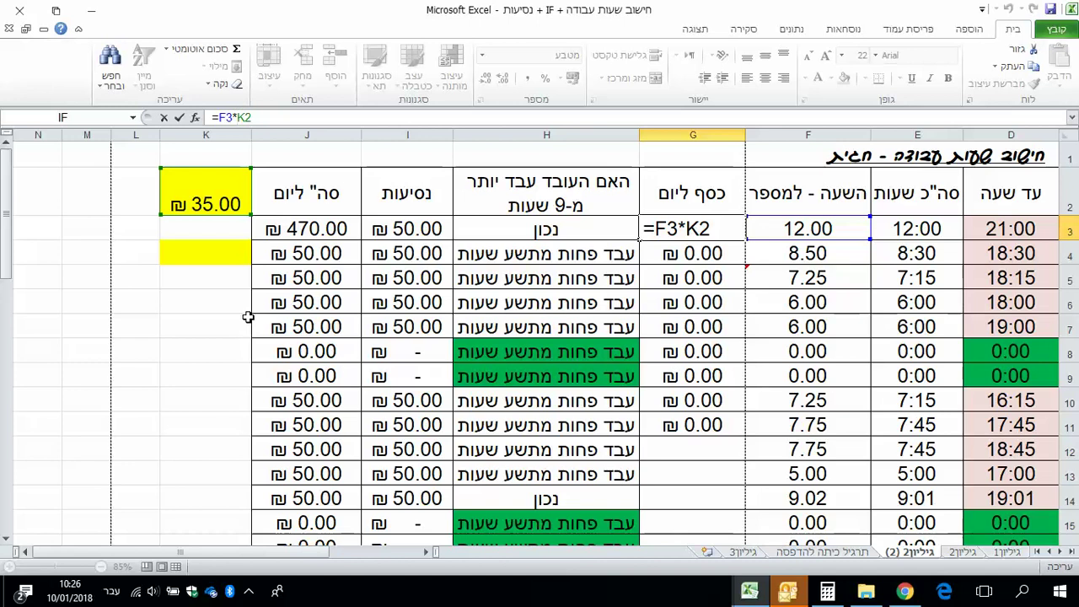
{"action": "key", "text": "F4"}
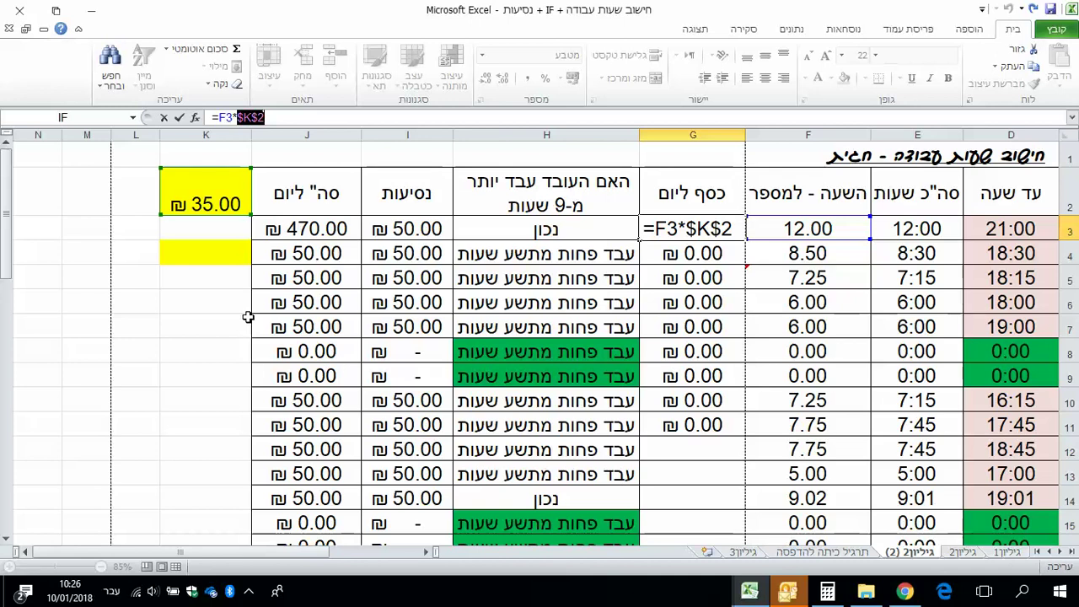
{"action": "key", "text": "Return"}
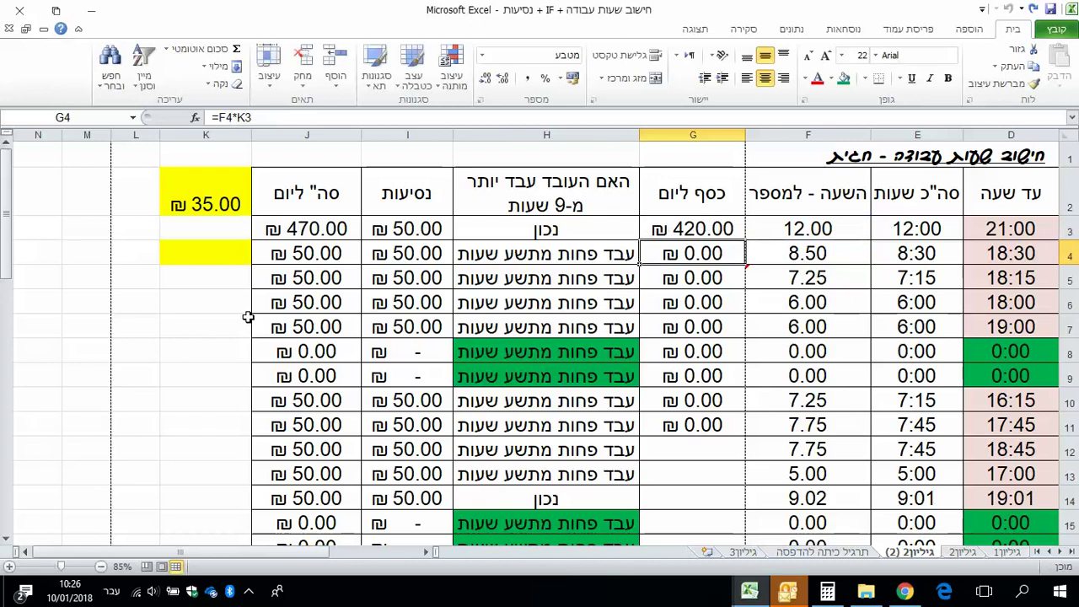
{"action": "left_click", "coordinate": [704, 227]}
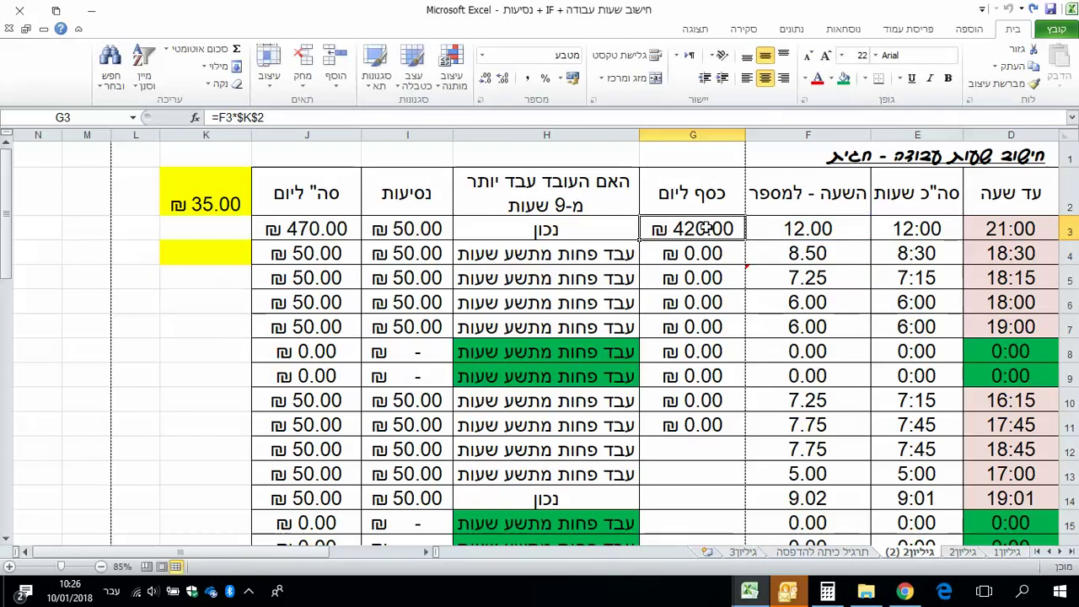
Step: Apply the ₪ Hebrew accounting number format to all of column G
{"action": "left_click", "coordinate": [691, 134]}
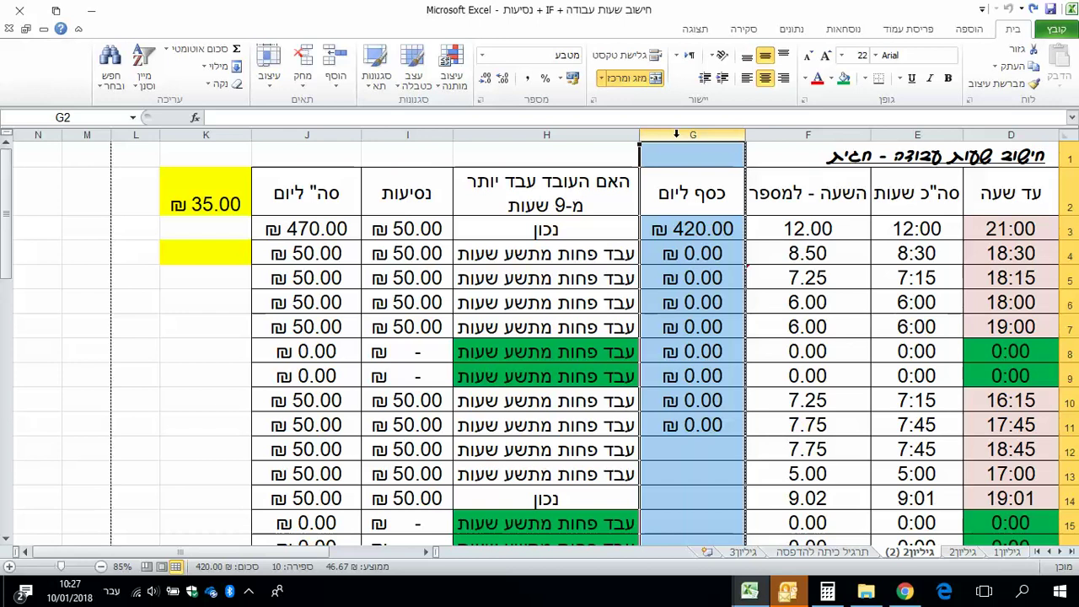
{"action": "left_click", "coordinate": [483, 56]}
{"action": "left_click", "coordinate": [523, 150]}
{"action": "left_click", "coordinate": [559, 77]}
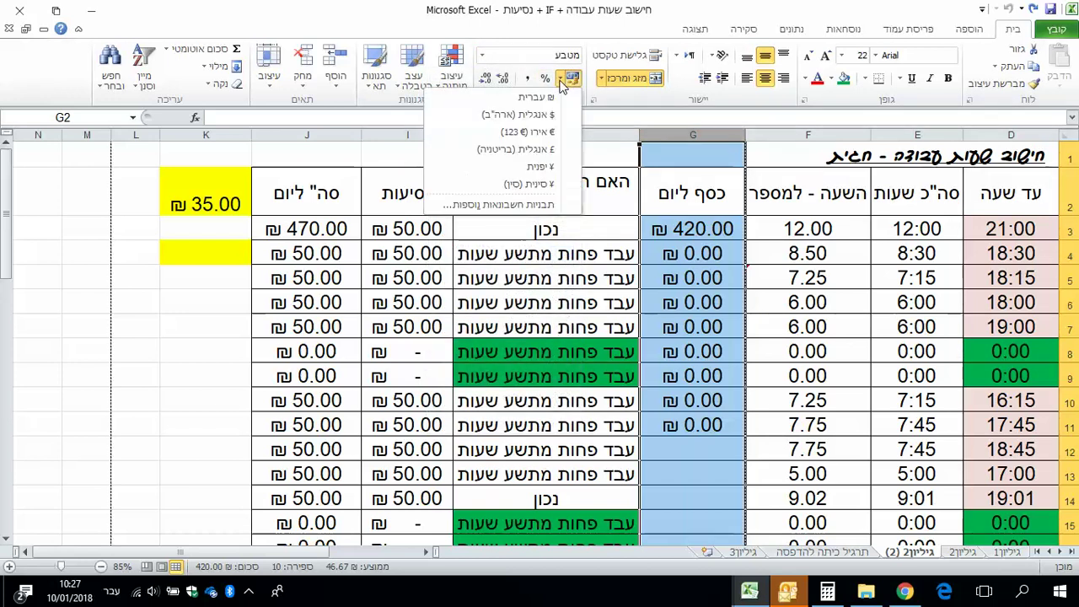
{"action": "left_click", "coordinate": [491, 100]}
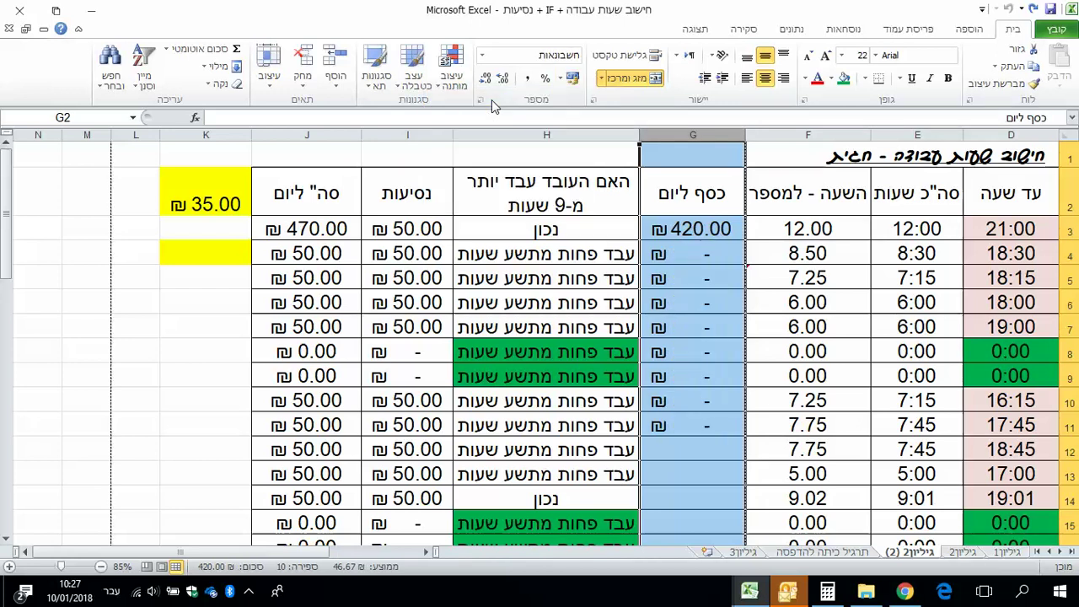
{"action": "left_click", "coordinate": [706, 234]}
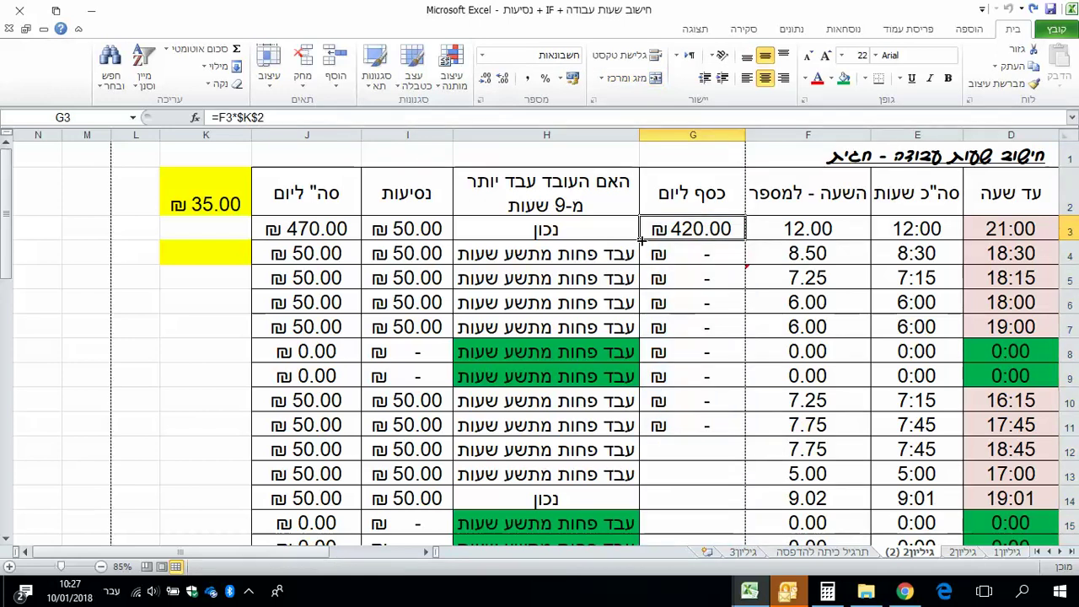
Step: Fill =F3*$K$2 from G3 to G11 and verify rows show amounts like 297.50 ₪ and 253.75 ₪
{"action": "left_click_drag", "start_coordinate": [640, 241], "coordinate": [681, 432]}
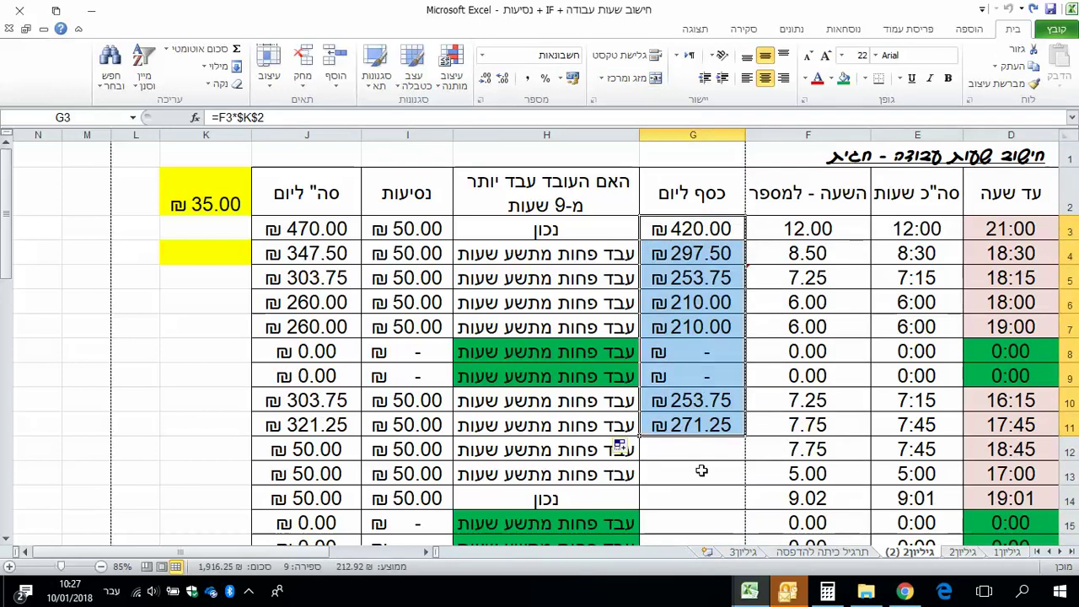
{"action": "left_click", "coordinate": [699, 253]}
{"action": "left_click", "coordinate": [699, 230]}
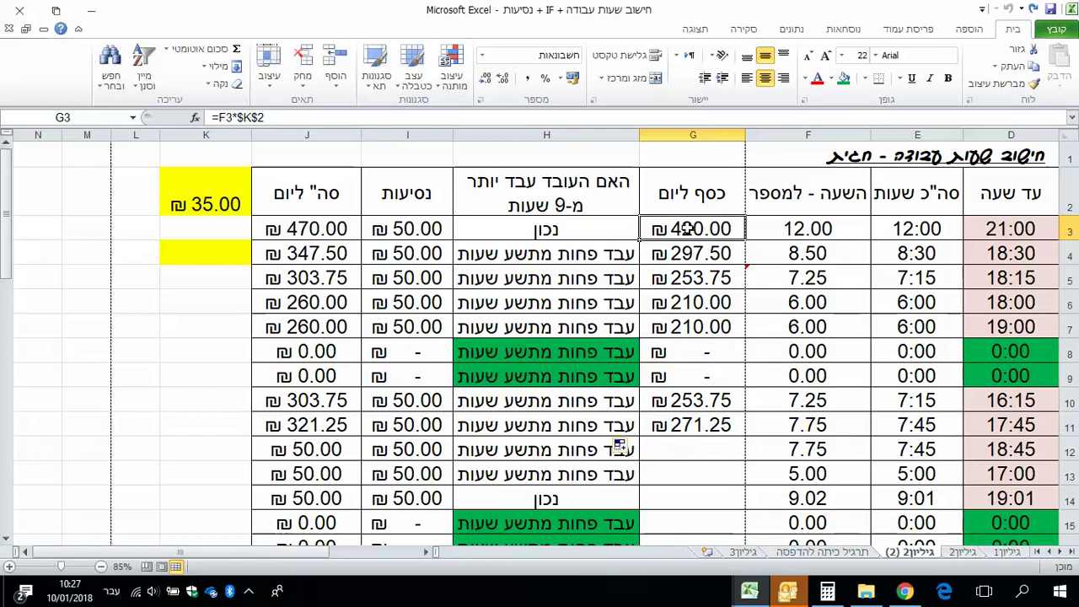
{"action": "key", "text": "Down"}
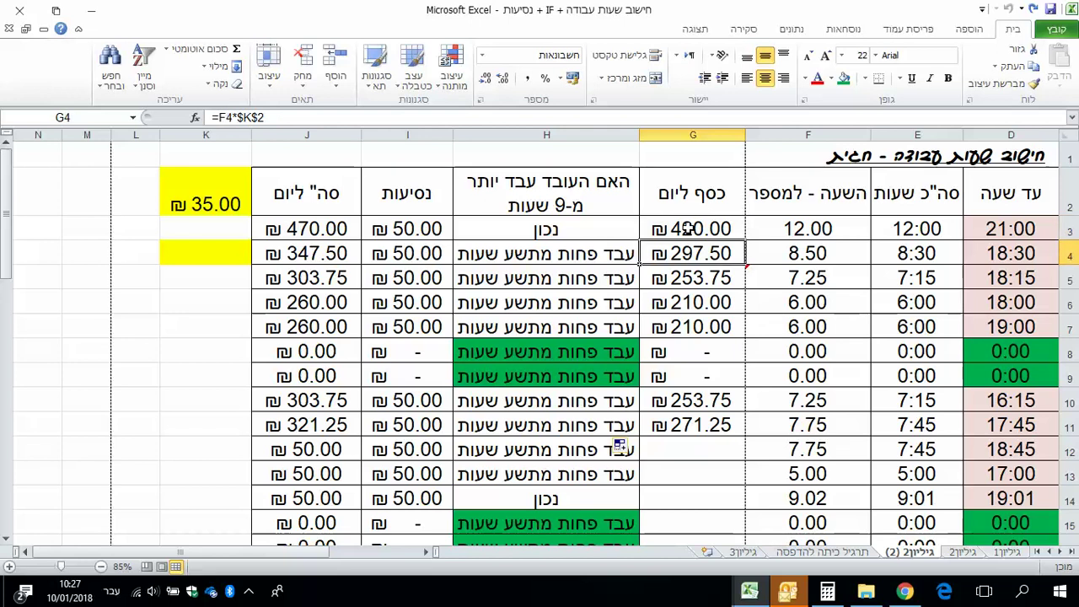
{"action": "key", "text": "Down"}
{"action": "key", "text": "Down"}
{"action": "key", "text": "Down"}
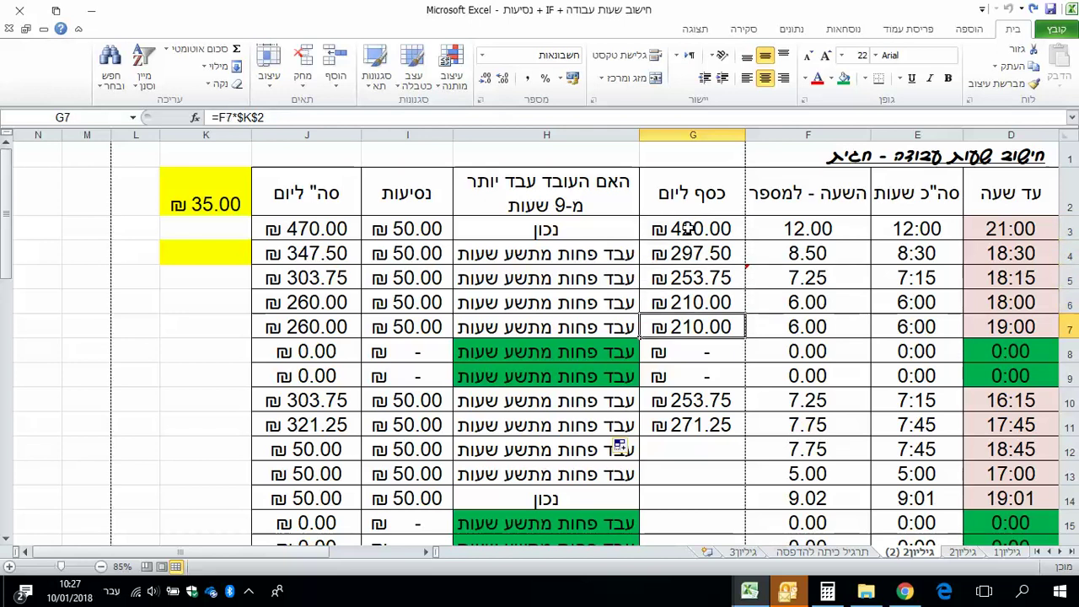
{"action": "key", "text": "Down"}
{"action": "key", "text": "Down"}
{"action": "key", "text": "Down"}
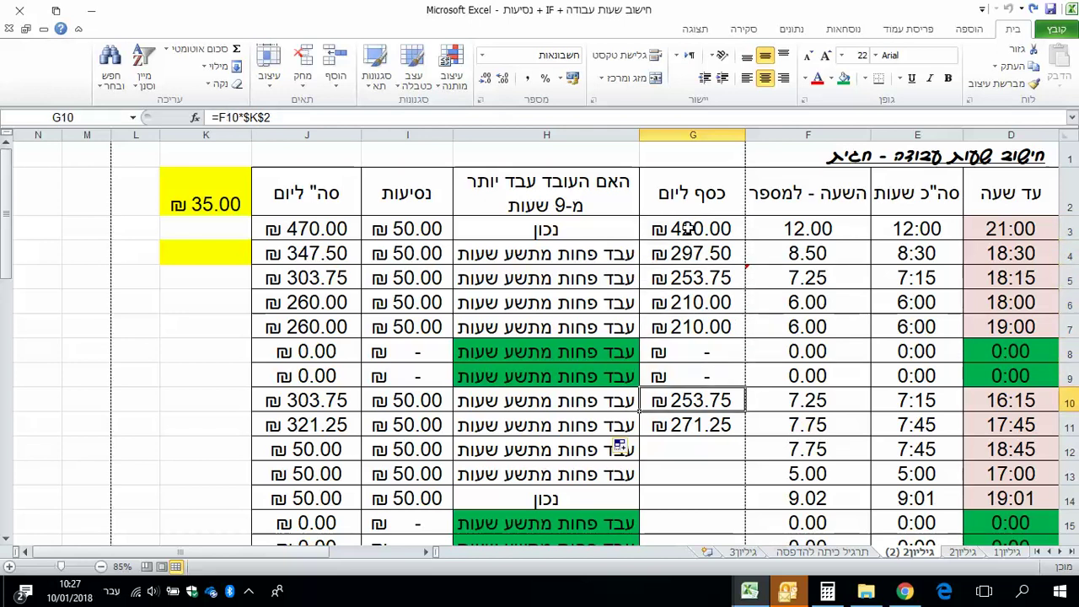
{"action": "key", "text": "Down"}
{"action": "key", "text": "Down"}
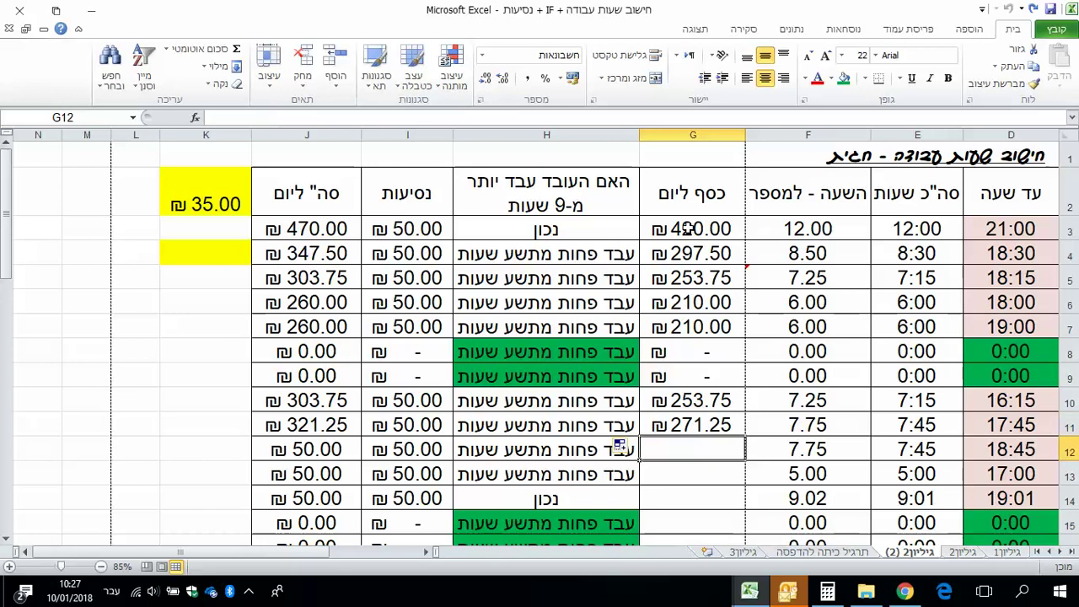
{"action": "left_click", "coordinate": [715, 228]}
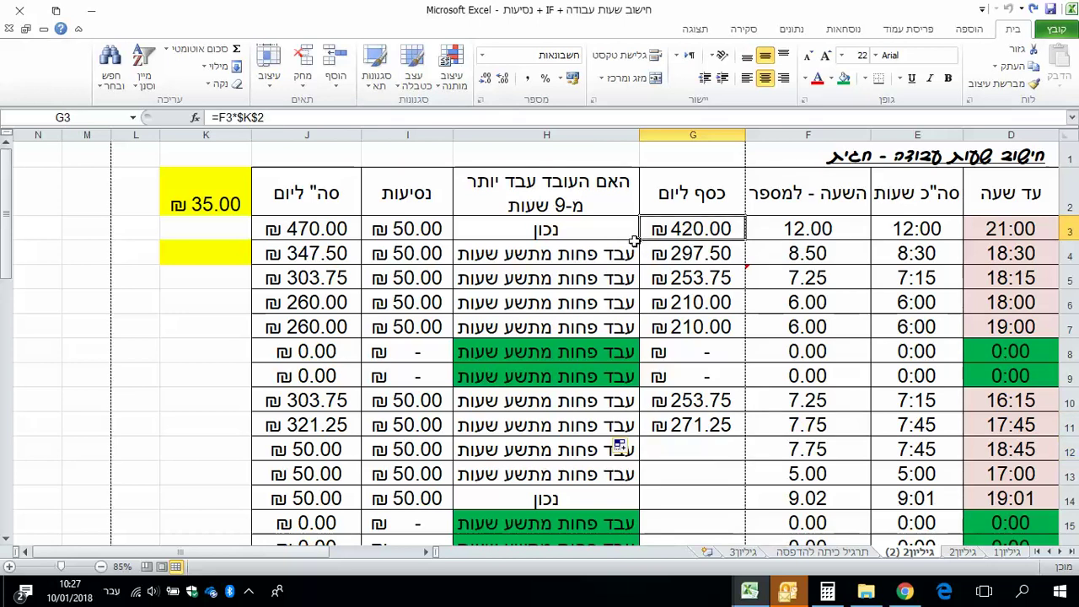
Step: Fill the daily pay formula from G3 down to G31
{"action": "mouse_move", "coordinate": [641, 241]}
{"action": "left_mouse_down"}
{"action": "mouse_move", "coordinate": [679, 484]}
{"action": "mouse_move", "coordinate": [710, 384]}
{"action": "left_mouse_up"}
{"action": "left_click", "coordinate": [709, 385]}
{"action": "scroll", "coordinate": [694, 495], "scroll_direction": "up", "scroll_amount": 1}
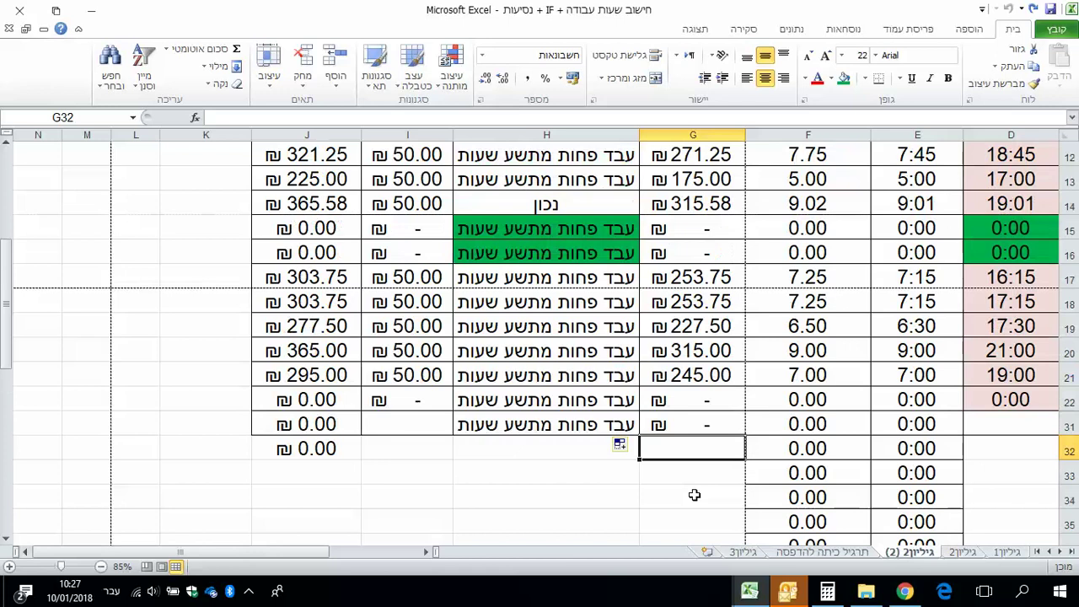
{"action": "scroll", "coordinate": [694, 495], "scroll_direction": "up", "scroll_amount": 4}
Step: AutoSum G3:G31 into G32 and autofit column G to show the 5,241.83 total
{"action": "left_click_drag", "start_coordinate": [693, 228], "coordinate": [686, 525]}
{"action": "scroll", "coordinate": [689, 523], "scroll_direction": "down", "scroll_amount": 2}
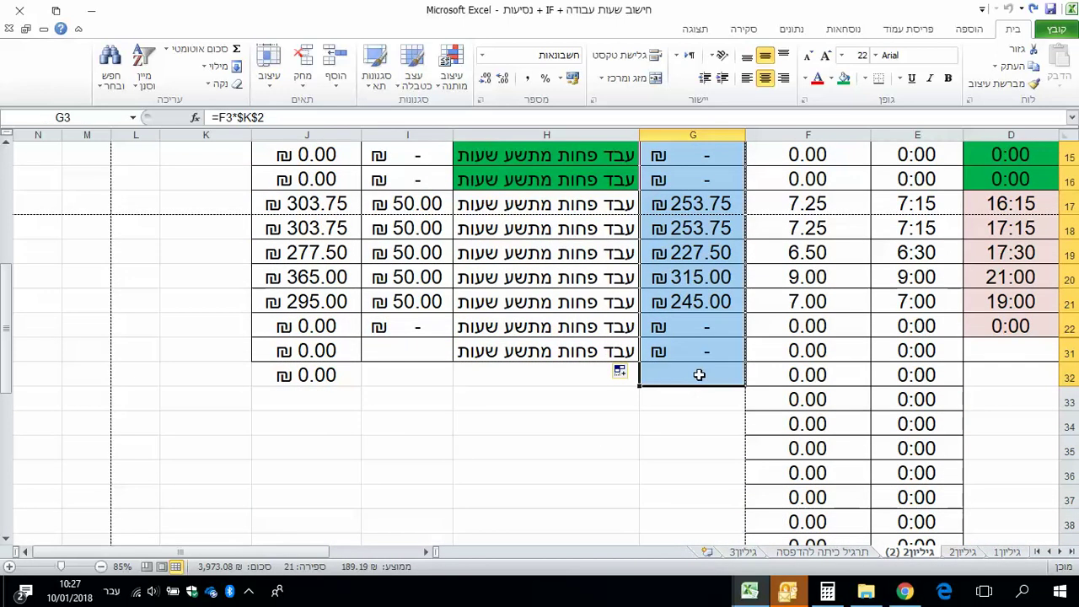
{"action": "left_click", "coordinate": [180, 50]}
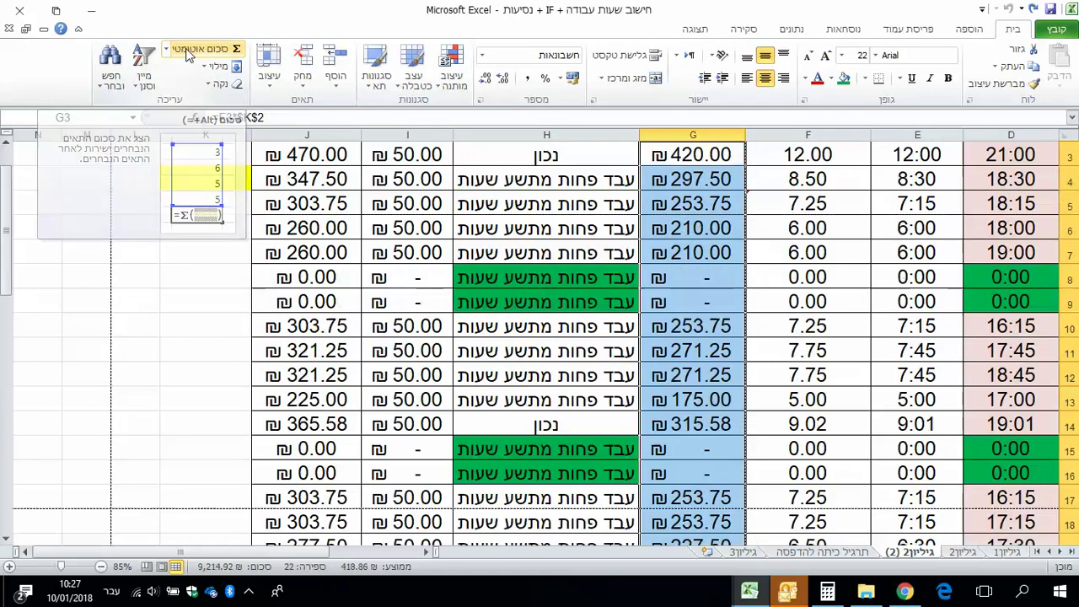
{"action": "double_click", "coordinate": [639, 135]}
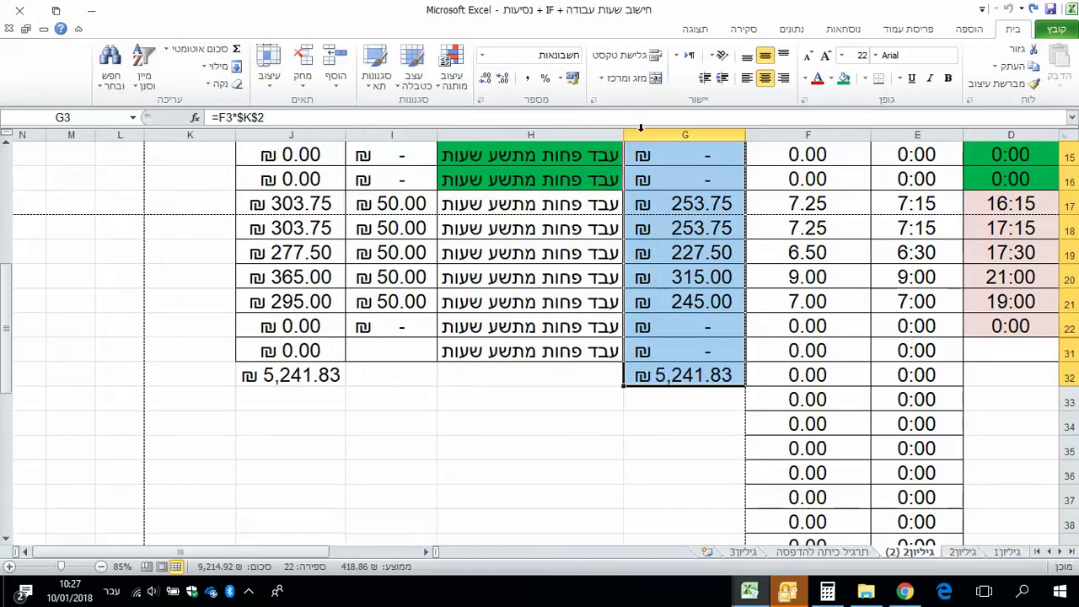
{"action": "left_click", "coordinate": [679, 375]}
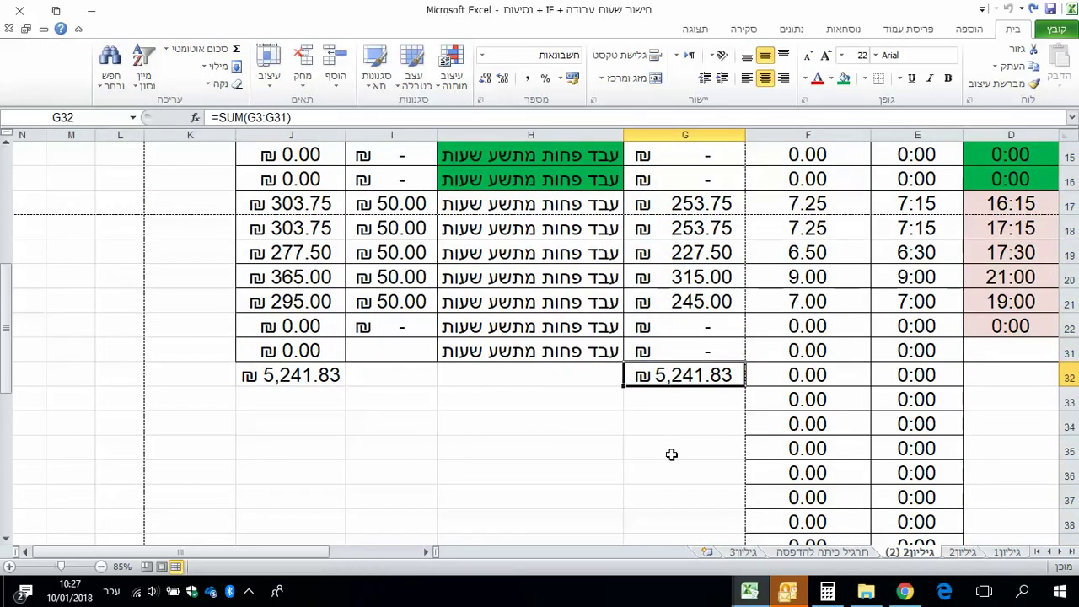
{"action": "scroll", "coordinate": [671, 455], "scroll_direction": "up", "scroll_amount": 5}
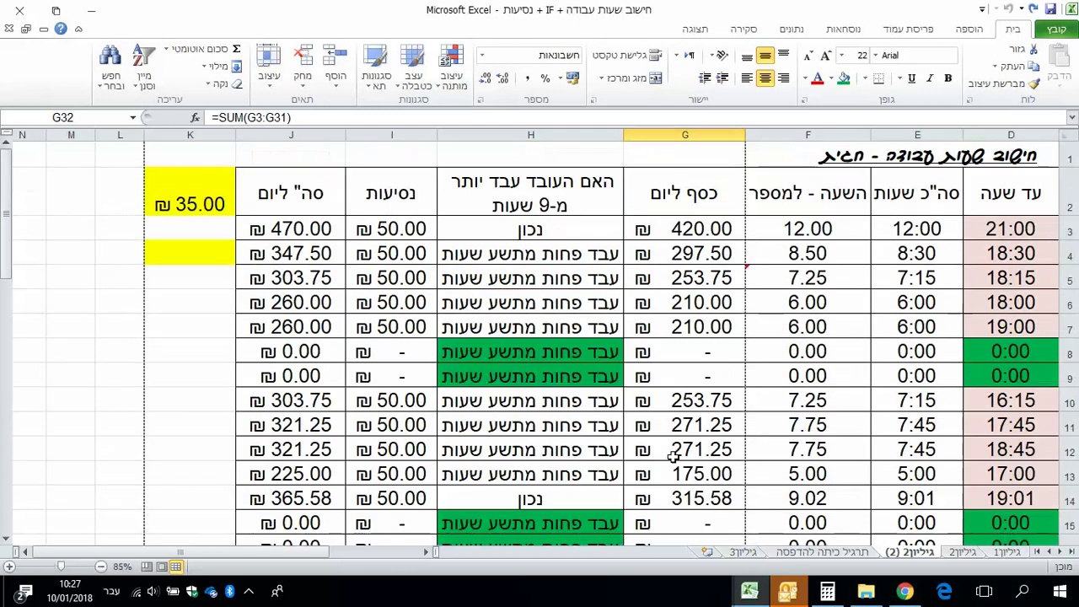
Step: Change the hourly rate in K2 to 36 and check the recalculated total in G32
{"action": "left_click", "coordinate": [174, 193]}
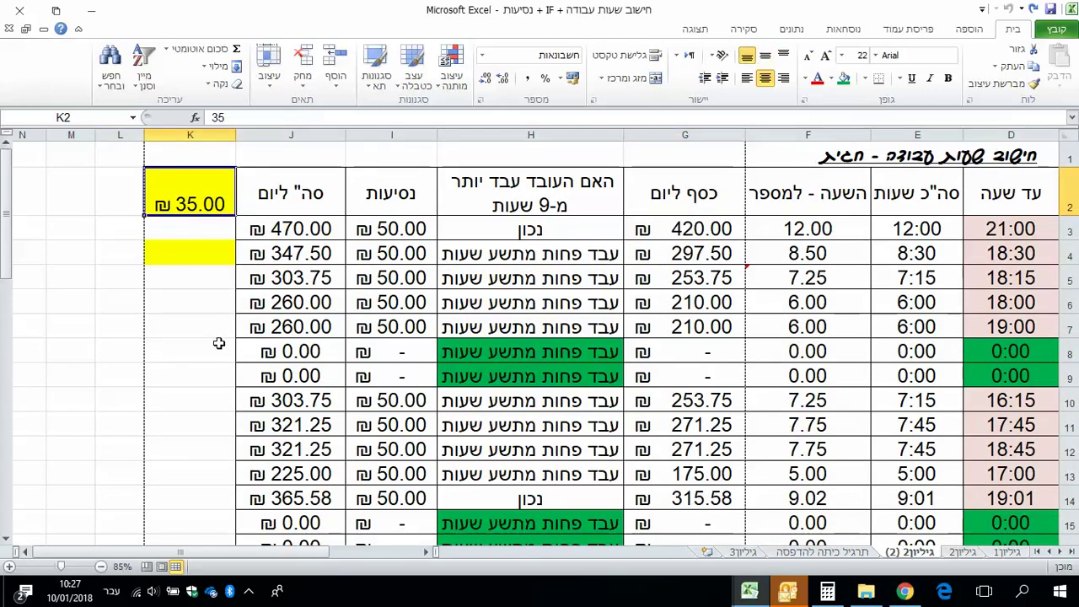
{"action": "type", "text": "36"}
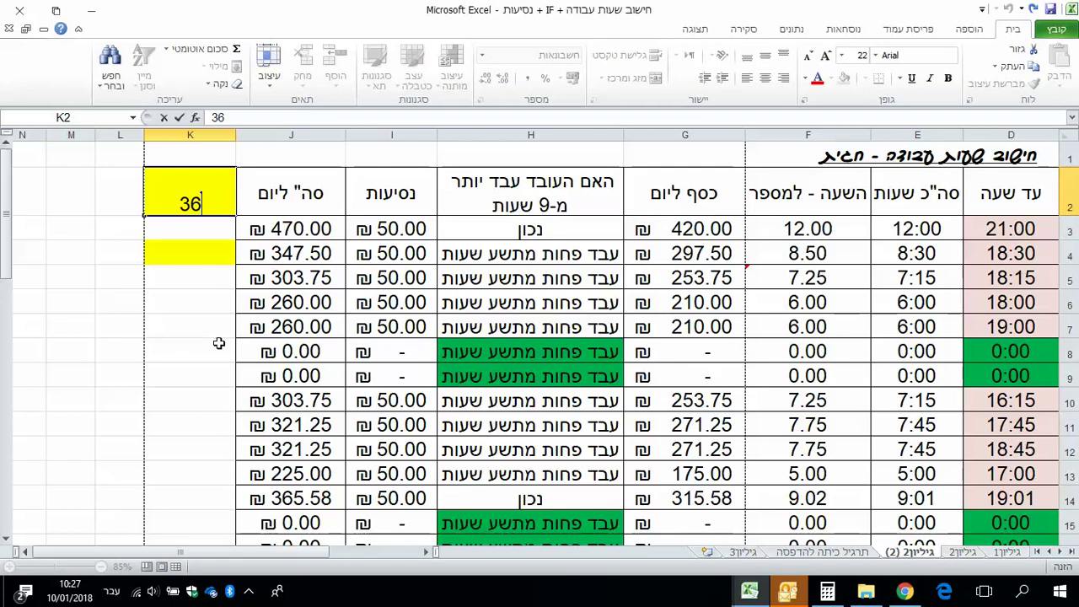
{"action": "key", "text": "Return"}
{"action": "scroll", "coordinate": [380, 350], "scroll_direction": "down", "scroll_amount": 3}
{"action": "left_click", "coordinate": [683, 516]}
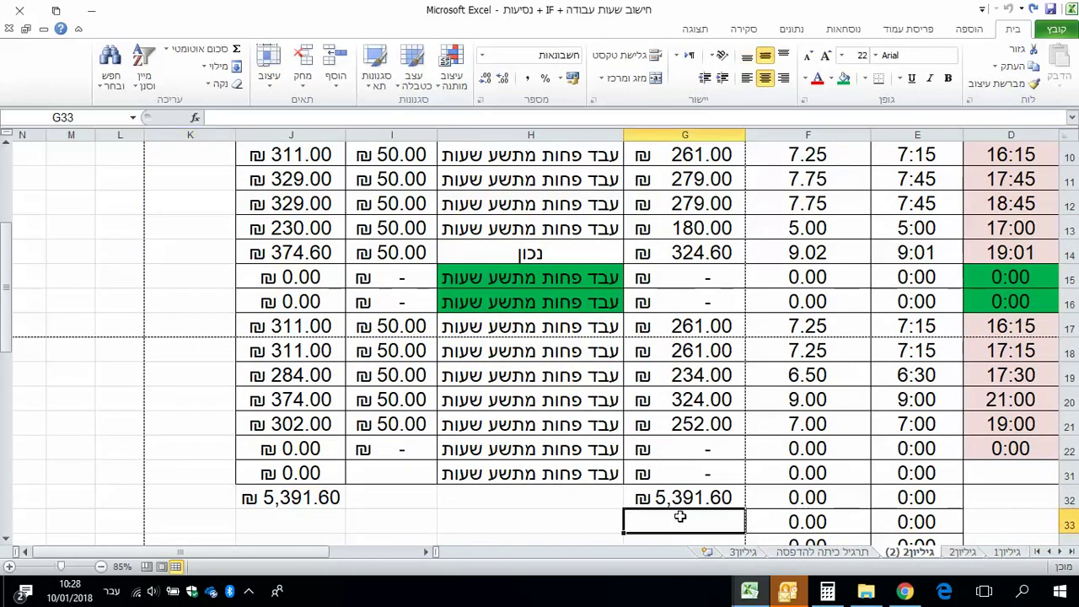
{"action": "left_click", "coordinate": [683, 500]}
{"action": "scroll", "coordinate": [518, 441], "scroll_direction": "up", "scroll_amount": 2}
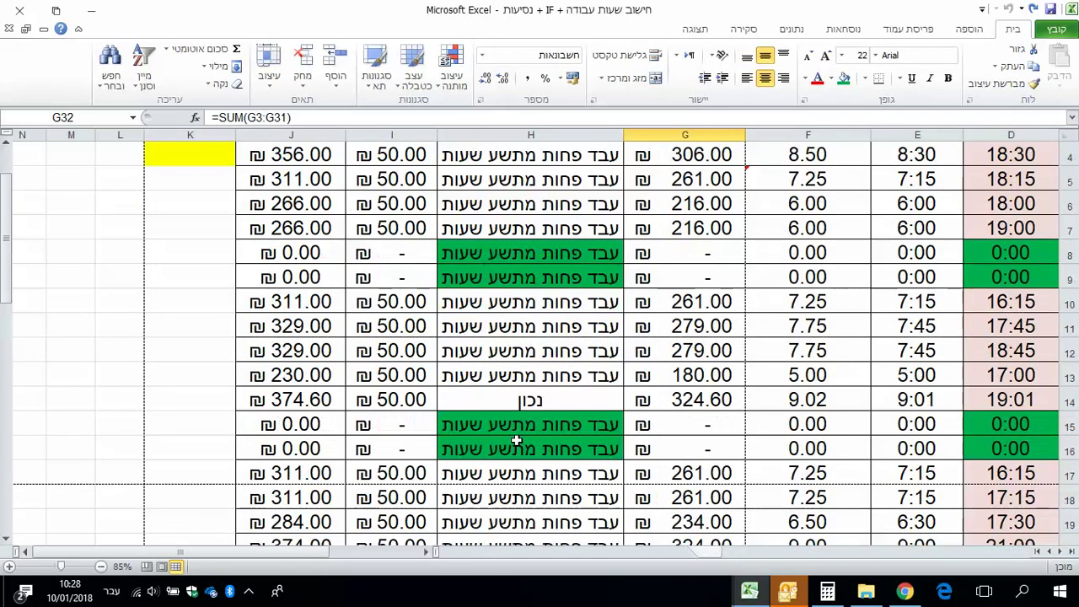
{"action": "scroll", "coordinate": [269, 210], "scroll_direction": "up", "scroll_amount": 1}
Step: Raise the hourly rate in K2 to 40 and verify G32 totals 5,990.67
{"action": "left_click", "coordinate": [226, 195]}
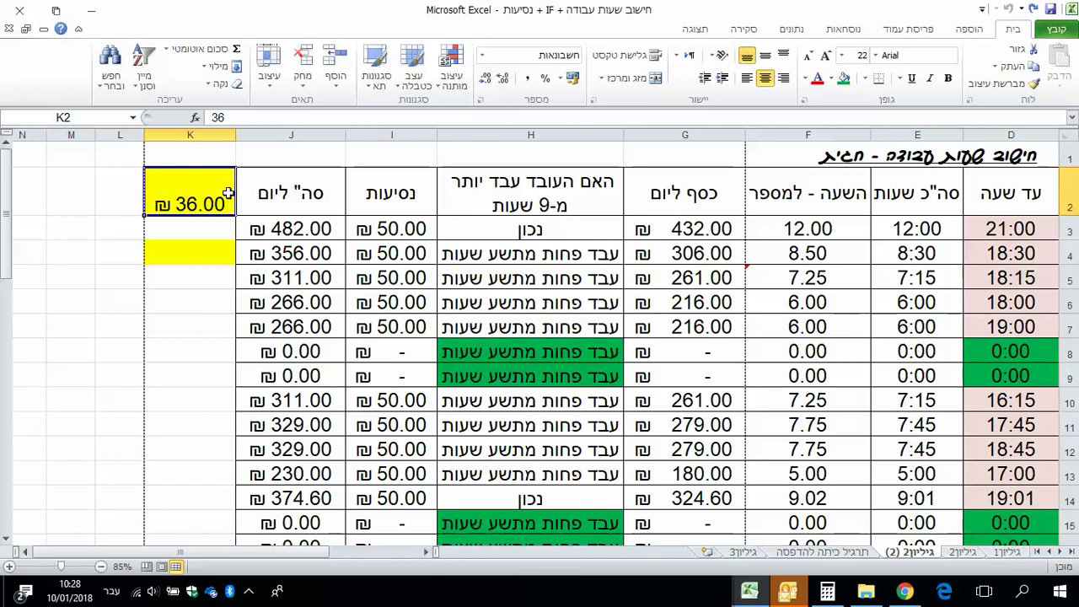
{"action": "type", "text": "4"}
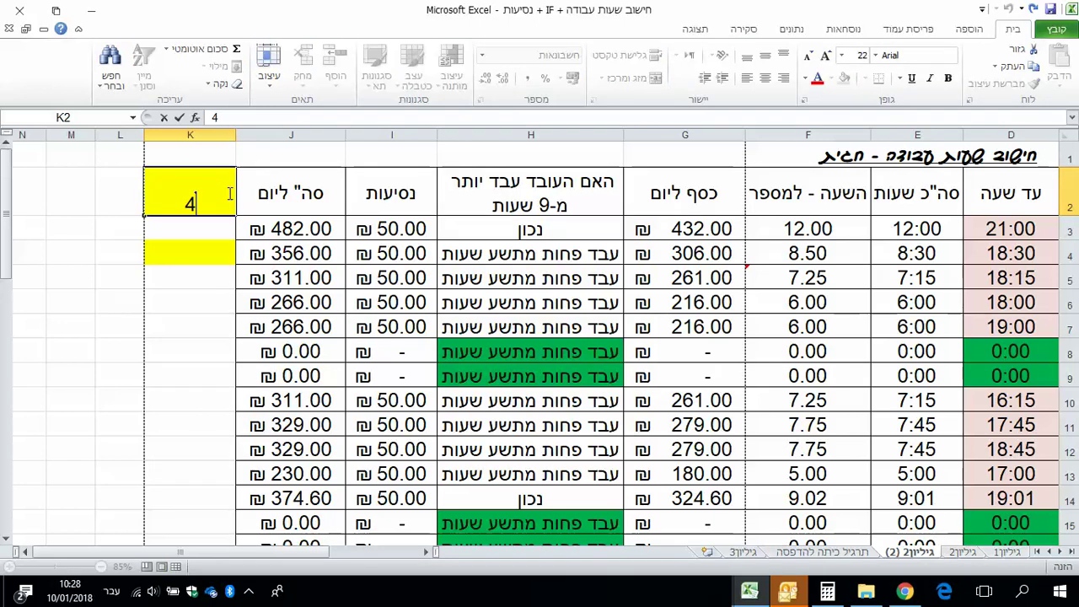
{"action": "type", "text": "0"}
{"action": "key", "text": "Return"}
{"action": "scroll", "coordinate": [757, 420], "scroll_direction": "down", "scroll_amount": 3}
{"action": "scroll", "coordinate": [757, 420], "scroll_direction": "down", "scroll_amount": 2}
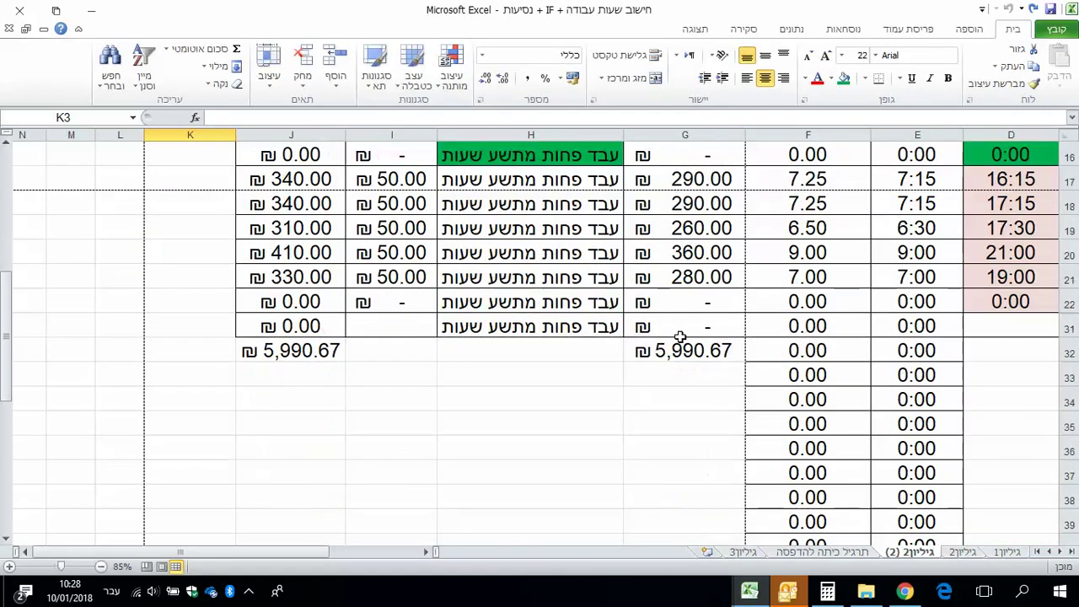
{"action": "left_click", "coordinate": [681, 349]}
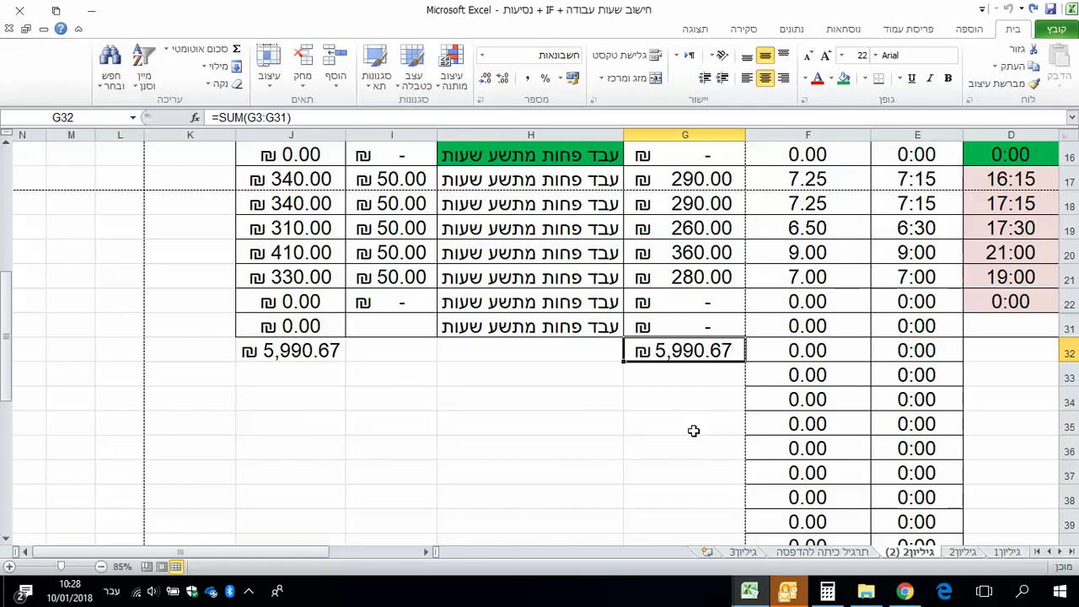